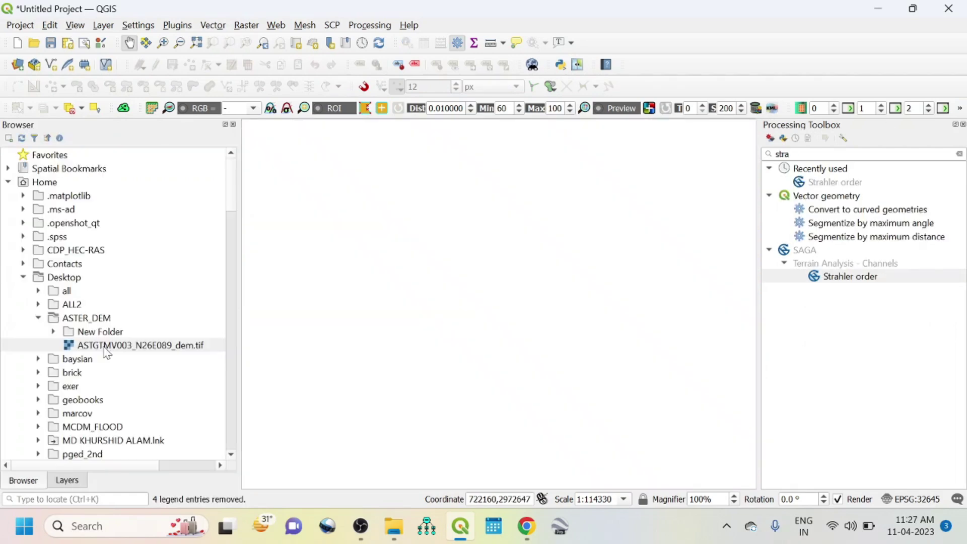
Add ASTGTMV003_N26E089_dem.tif from the Browser to the map and show the layer list.
{"action": "left_click_drag", "start_coordinate": [111, 346], "coordinate": [412, 310]}
{"action": "left_click", "coordinate": [73, 481]}
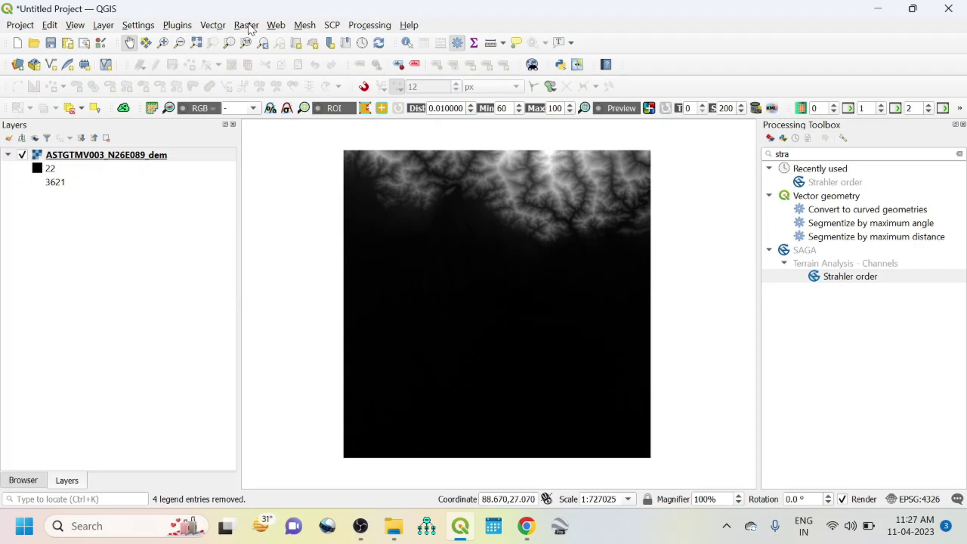
Open Warp (Reproject) with target CRS WGS 84 / UTM zone 45N, saving output to a file.
{"action": "left_click", "coordinate": [247, 25]}
{"action": "mouse_move", "coordinate": [292, 107]}
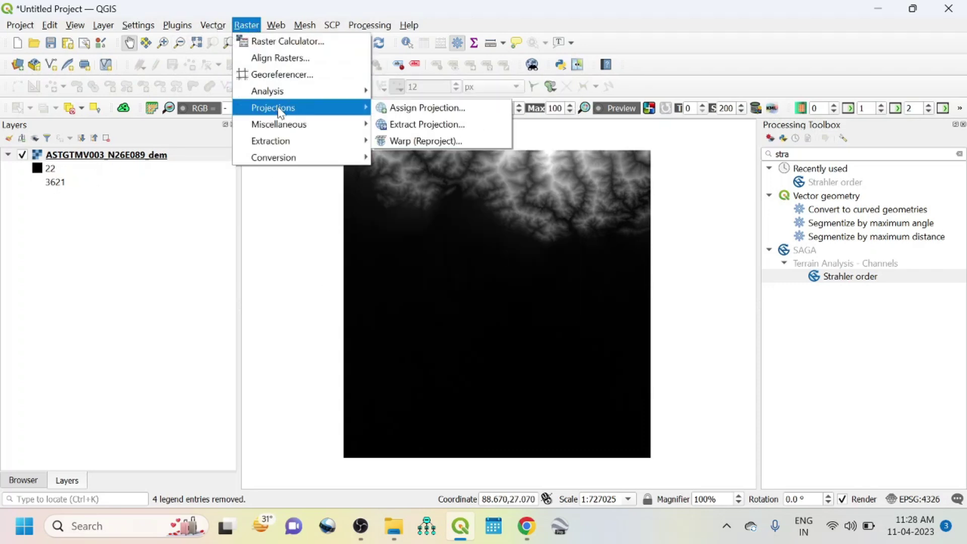
{"action": "left_click", "coordinate": [426, 141]}
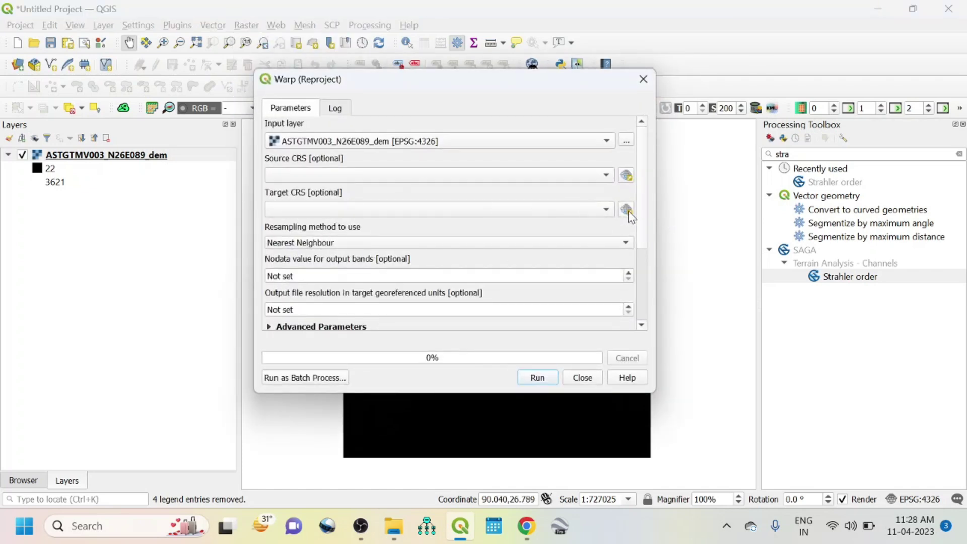
{"action": "left_click", "coordinate": [627, 210]}
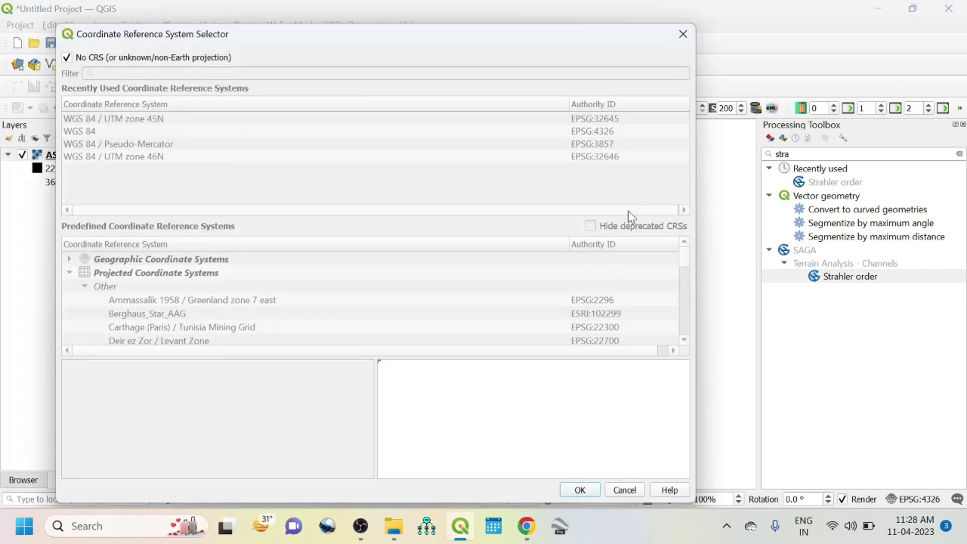
{"action": "left_click", "coordinate": [67, 58]}
{"action": "left_click", "coordinate": [77, 119]}
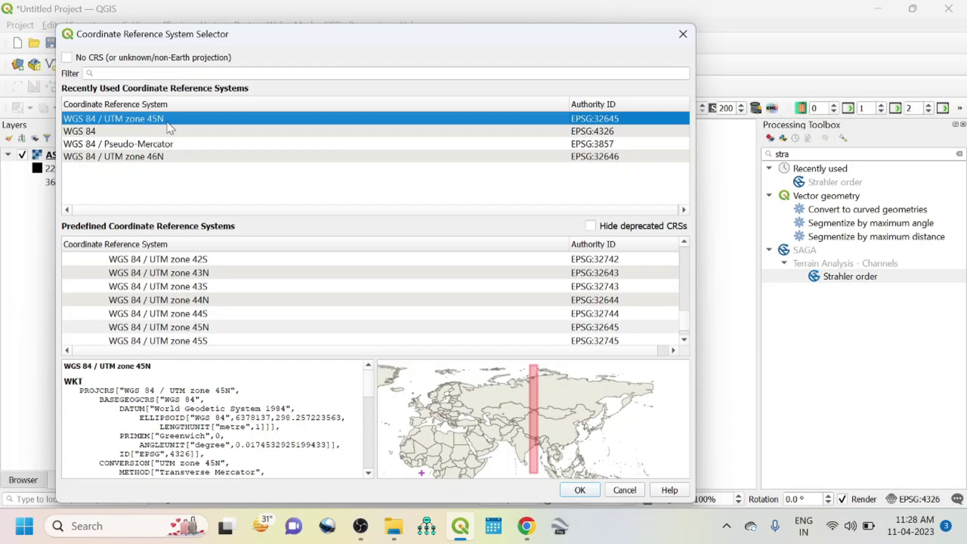
{"action": "left_click", "coordinate": [579, 490]}
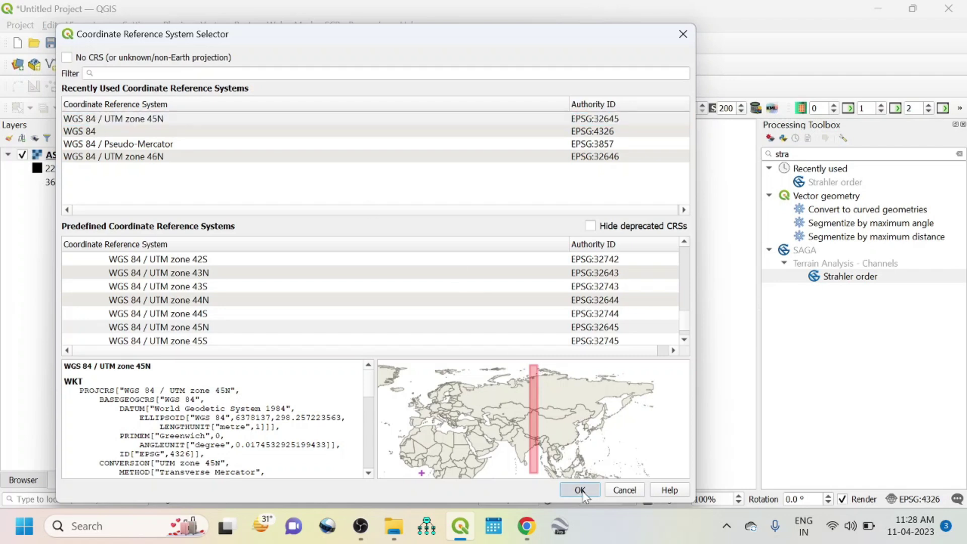
{"action": "scroll", "coordinate": [453, 252], "scroll_direction": "down", "scroll_amount": 5}
{"action": "left_click", "coordinate": [627, 236]}
{"action": "left_click", "coordinate": [648, 272]}
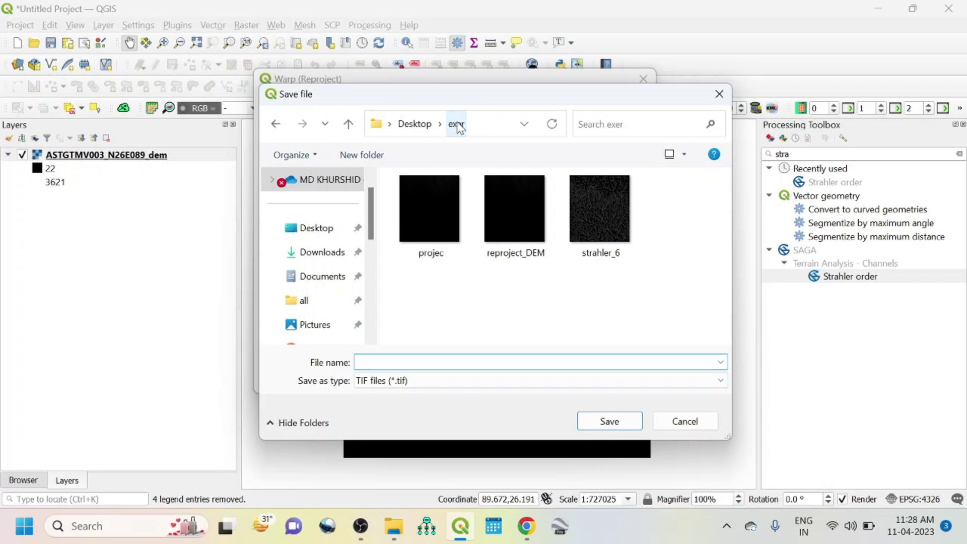
Create a 'Flow direction' folder, name the output rep_dem.tif, and run the reprojection.
{"action": "left_click", "coordinate": [361, 155]}
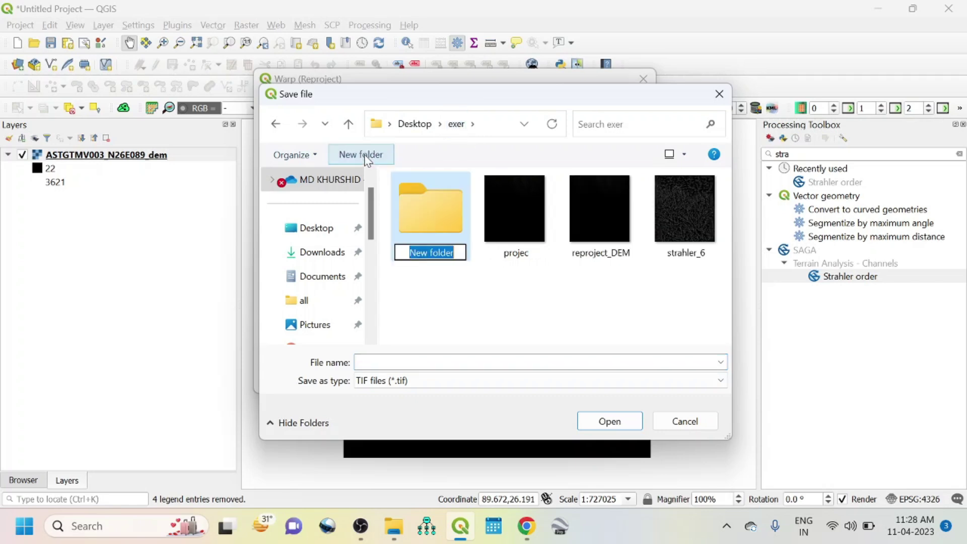
{"action": "type", "text": "Flow d"}
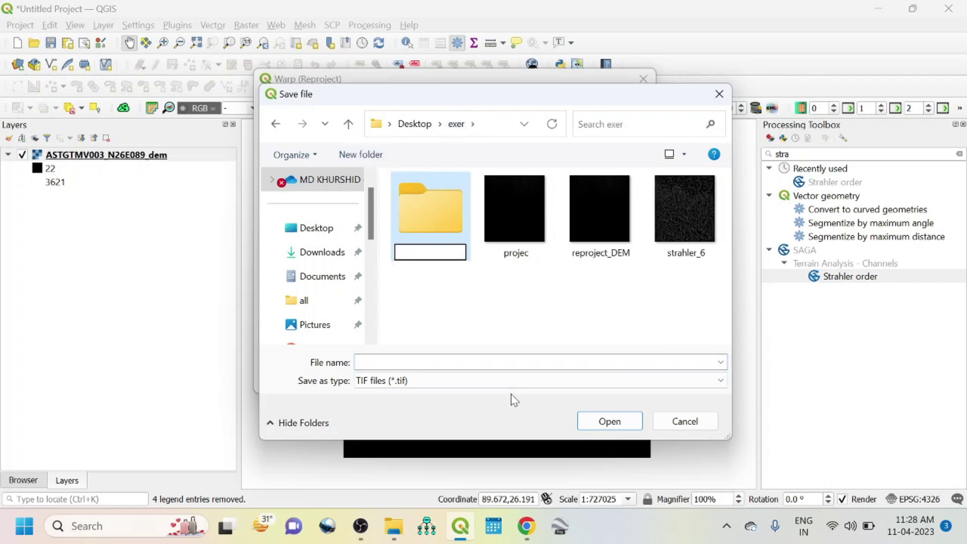
{"action": "type", "text": "i"}
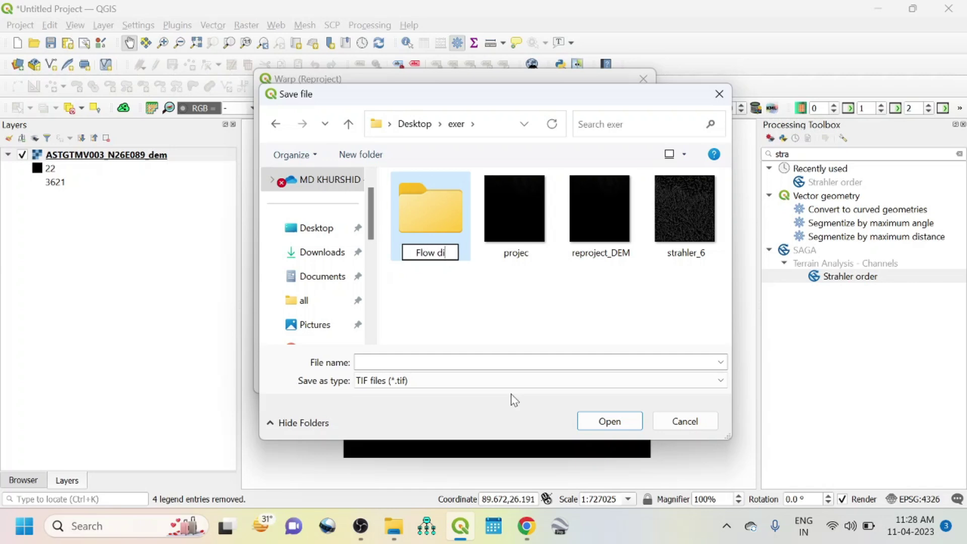
{"action": "type", "text": "rection"}
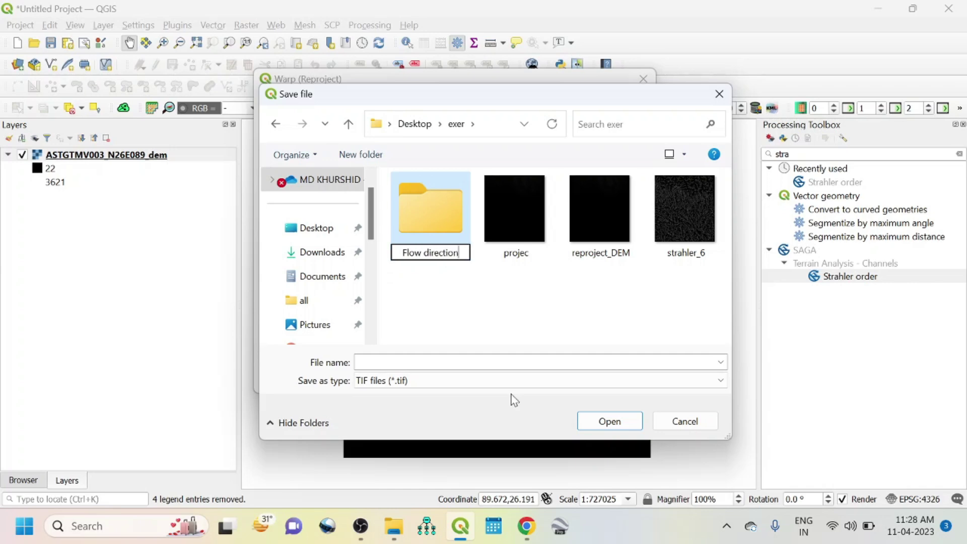
{"action": "left_click", "coordinate": [425, 210]}
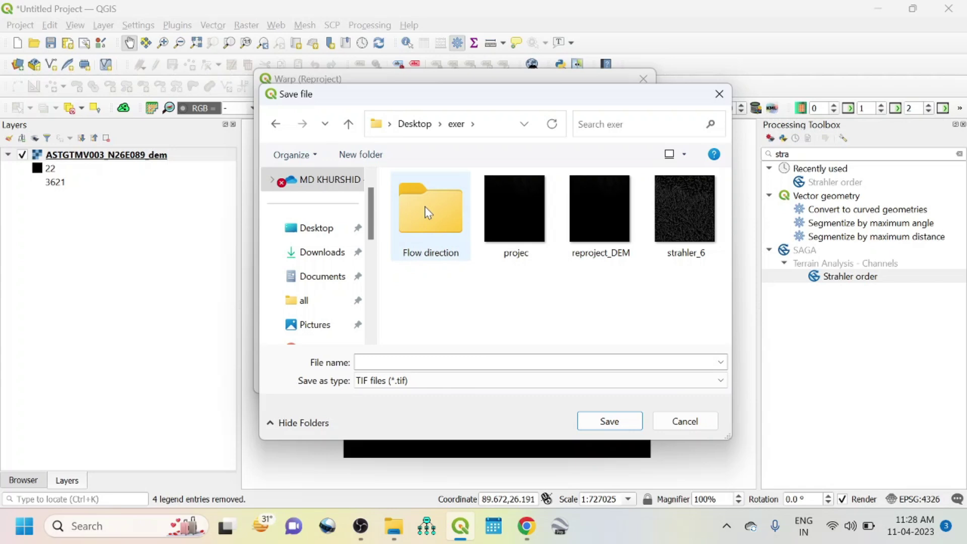
{"action": "double_click", "coordinate": [425, 211]}
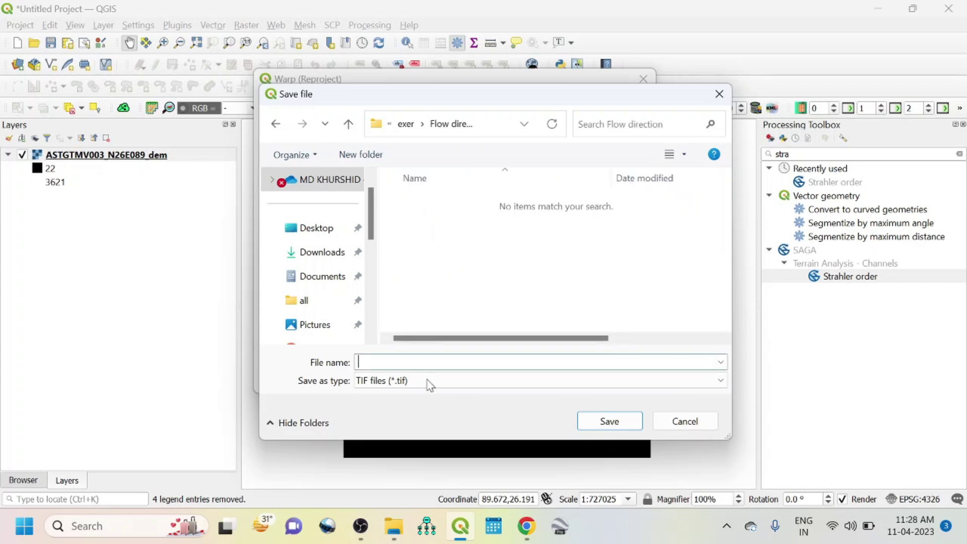
{"action": "type", "text": "re"}
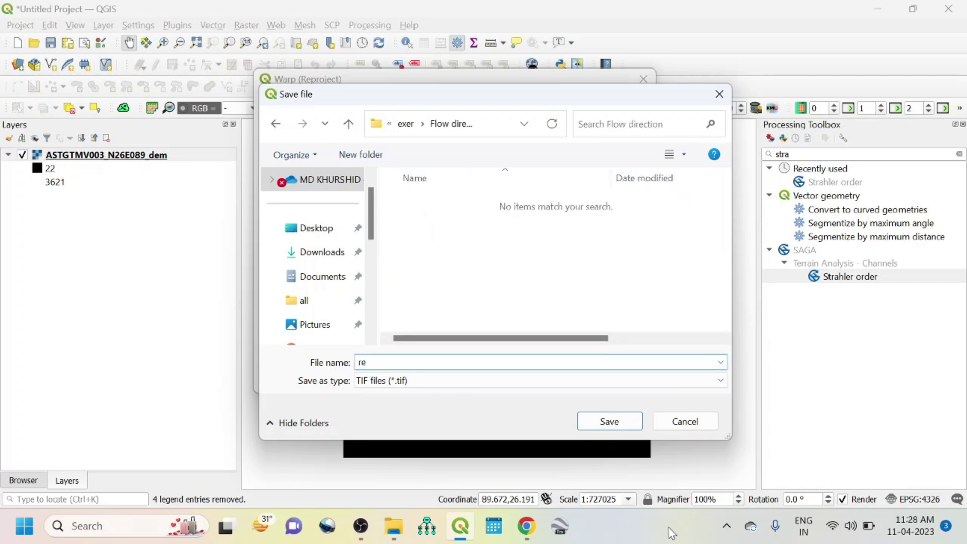
{"action": "type", "text": "p_dem"}
{"action": "left_click", "coordinate": [624, 422]}
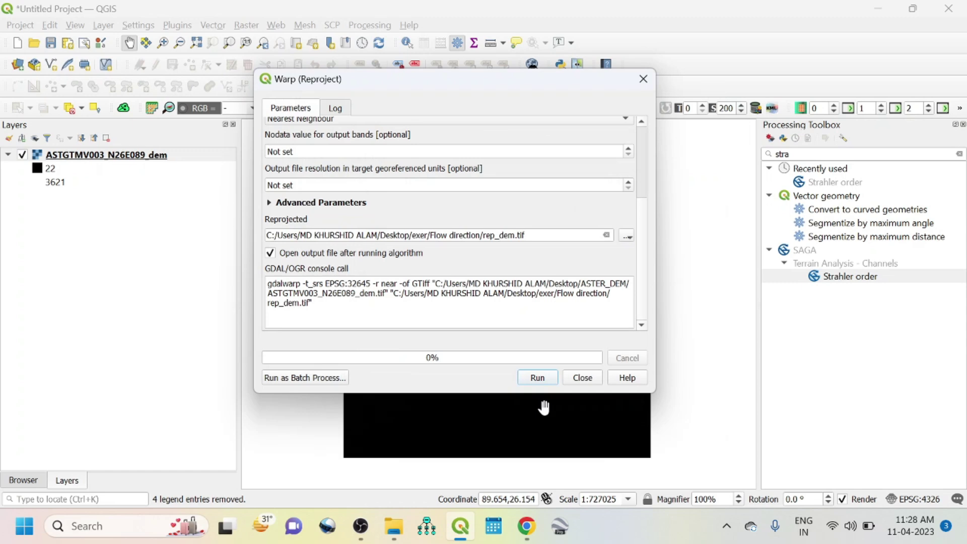
{"action": "left_click", "coordinate": [539, 382]}
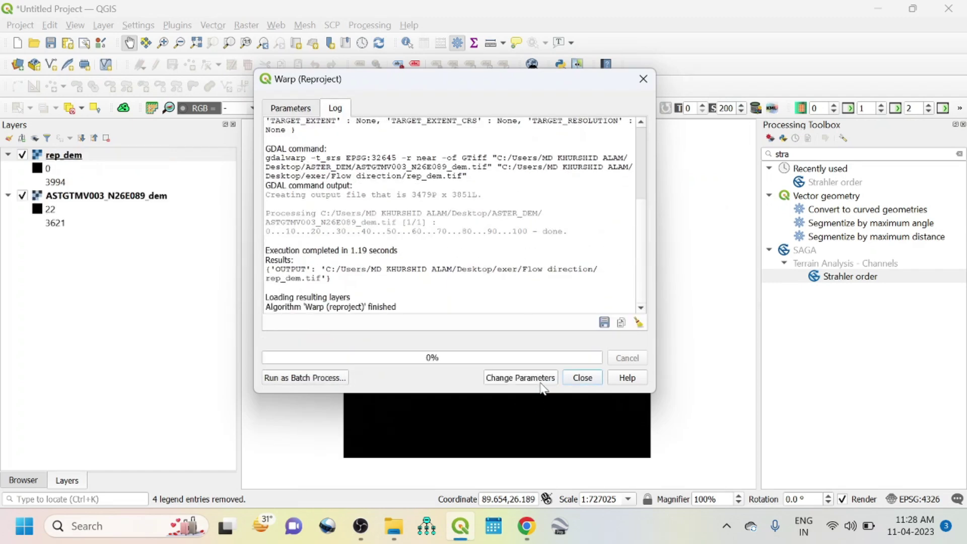
Close the Warp tool and remove the original ASTGTMV003_N26E089_dem layer.
{"action": "left_click", "coordinate": [576, 379]}
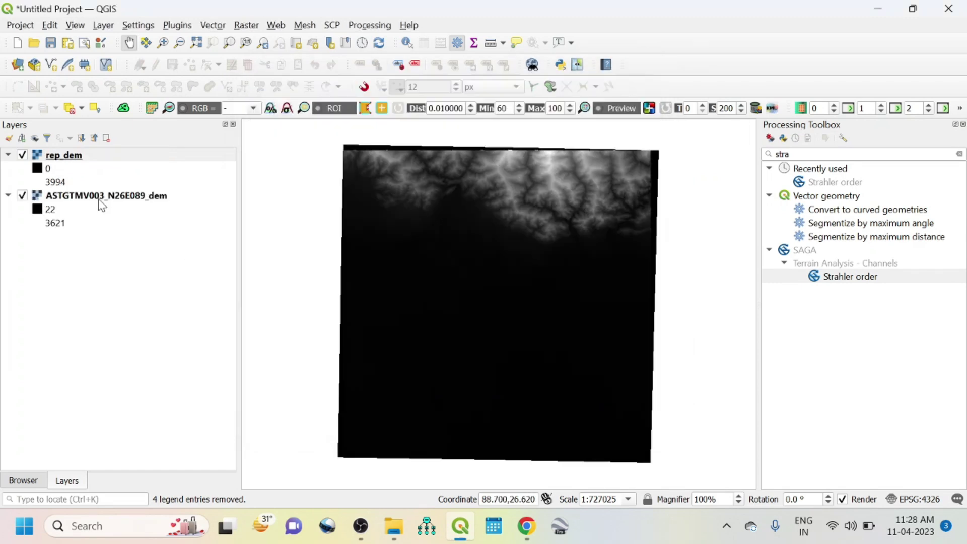
{"action": "left_click", "coordinate": [100, 199]}
{"action": "left_click", "coordinate": [106, 139]}
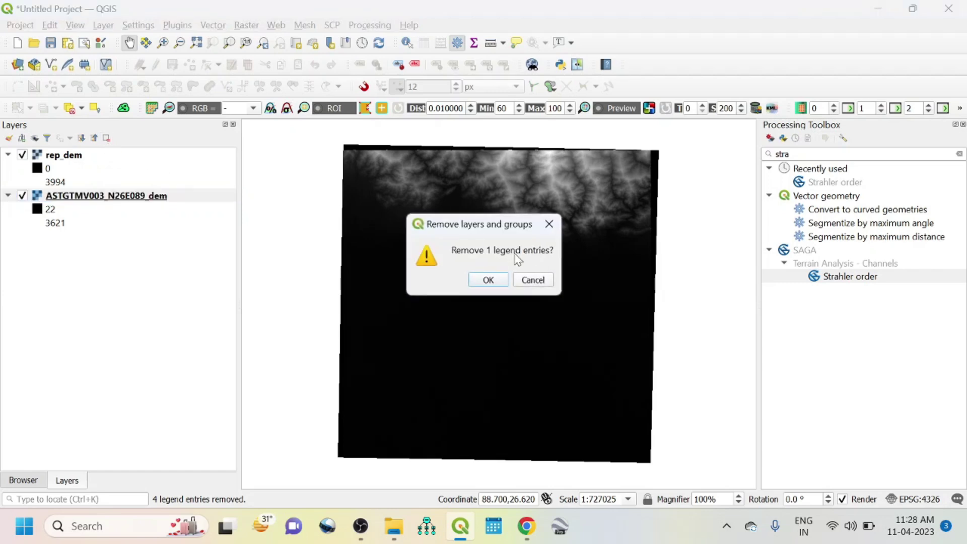
{"action": "left_click", "coordinate": [478, 280]}
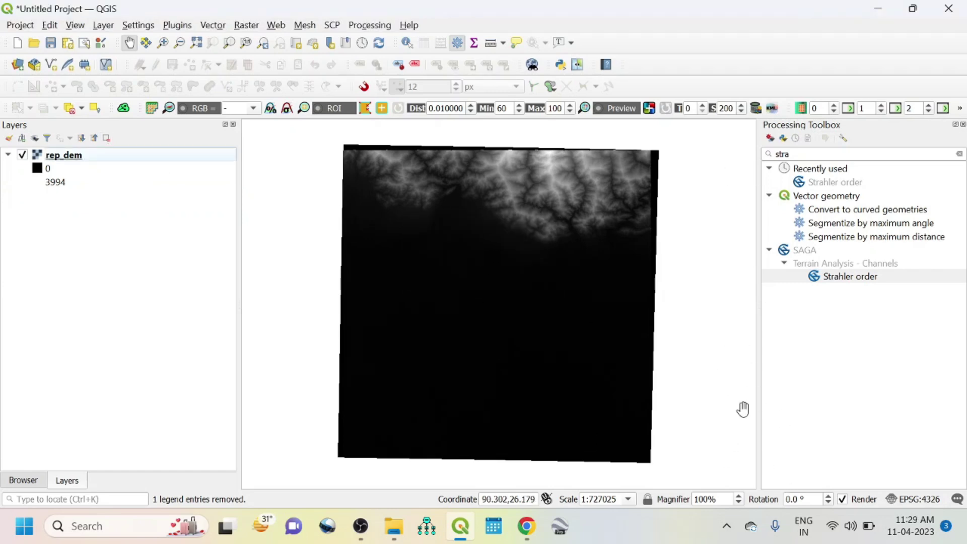
Set the project coordinate system to WGS 84 / UTM zone 45N (EPSG:32645).
{"action": "left_click", "coordinate": [928, 500]}
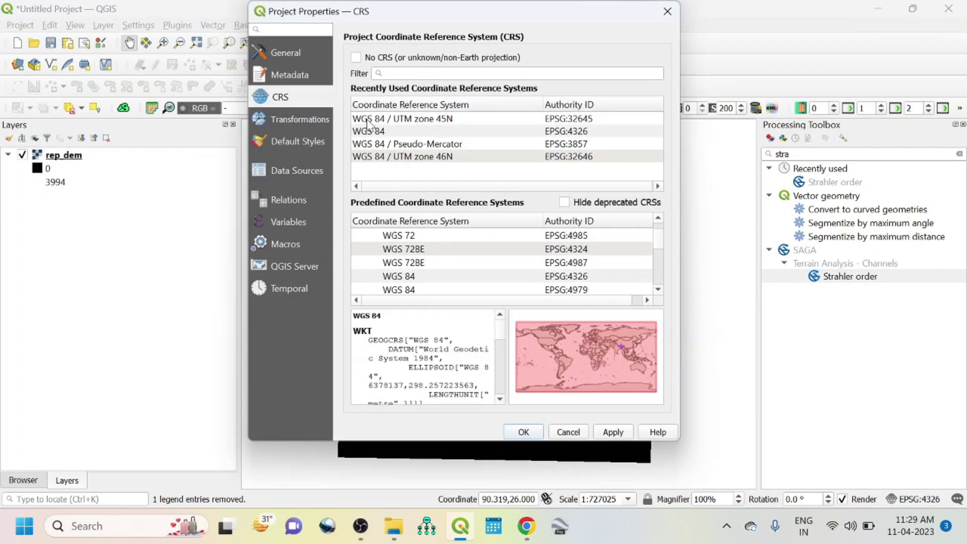
{"action": "left_click", "coordinate": [395, 157]}
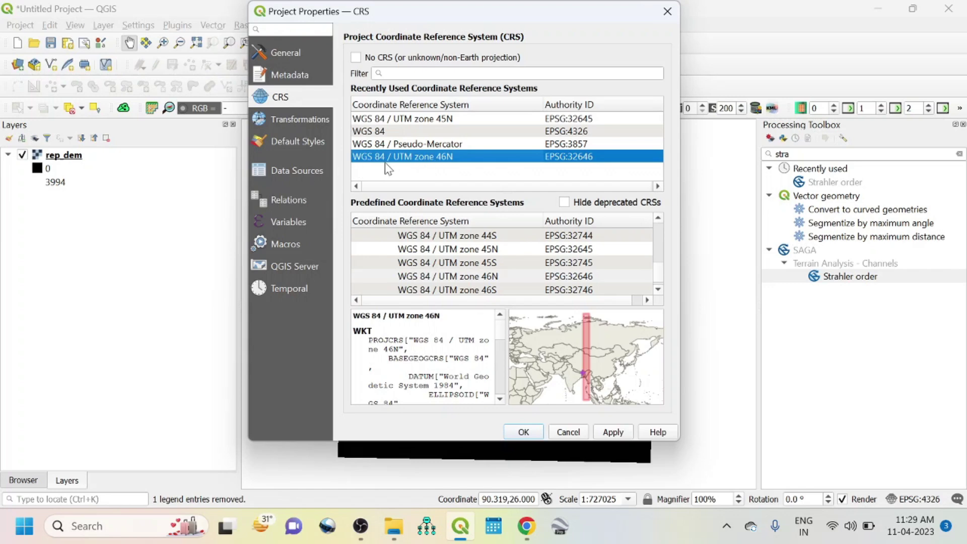
{"action": "left_click", "coordinate": [428, 119]}
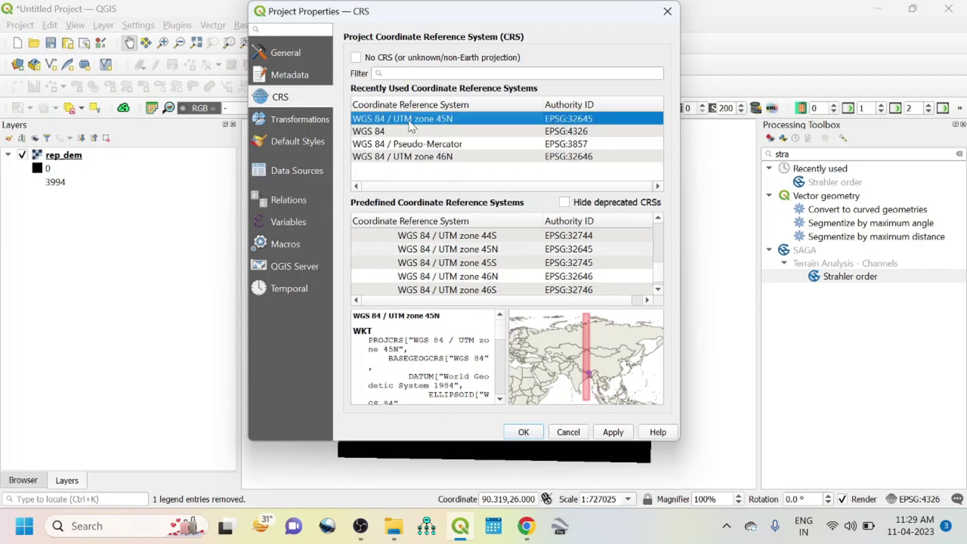
{"action": "left_click", "coordinate": [613, 432]}
{"action": "left_click", "coordinate": [523, 431]}
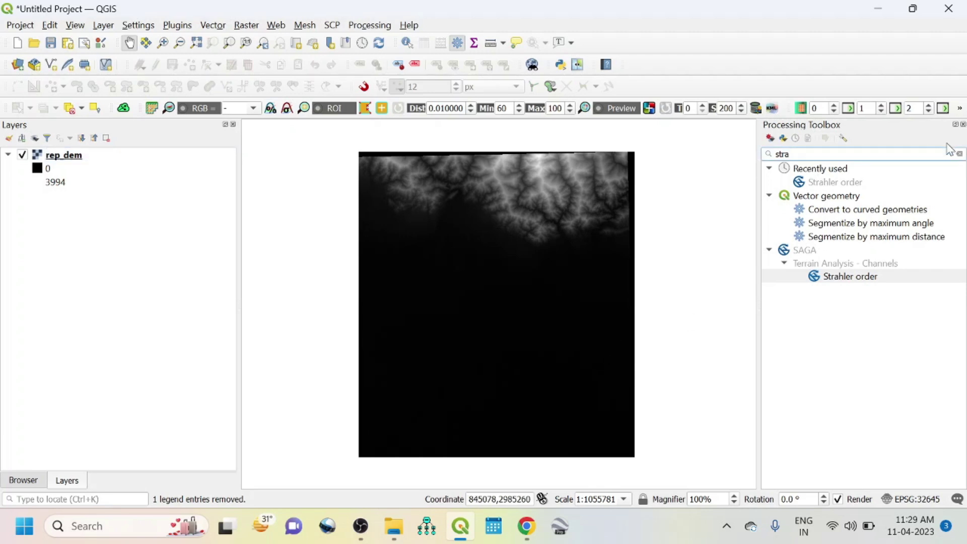
Reopen the Processing Toolbox, search 'fill', and launch SAGA Fill Sinks (Wang & Liu) on rep_dem.
{"action": "left_click", "coordinate": [962, 125]}
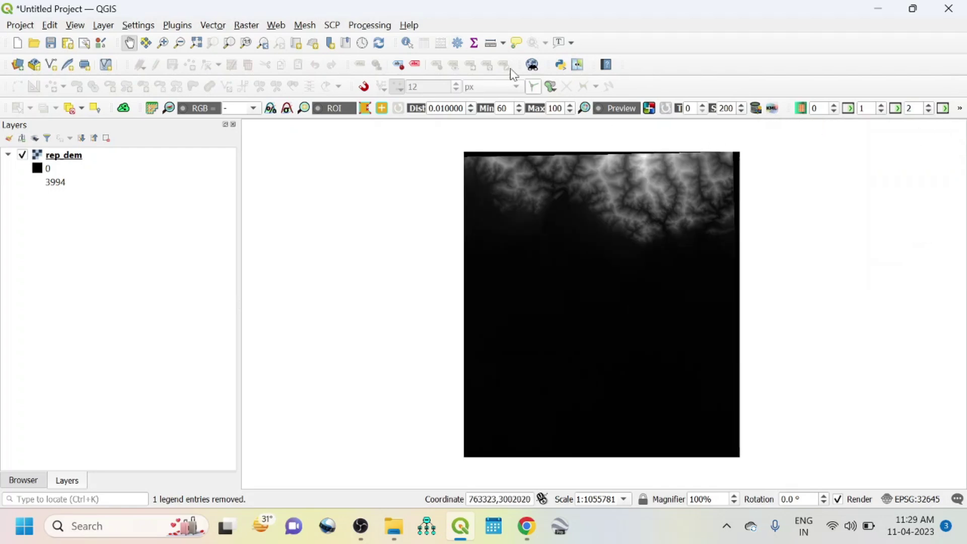
{"action": "left_click", "coordinate": [366, 27]}
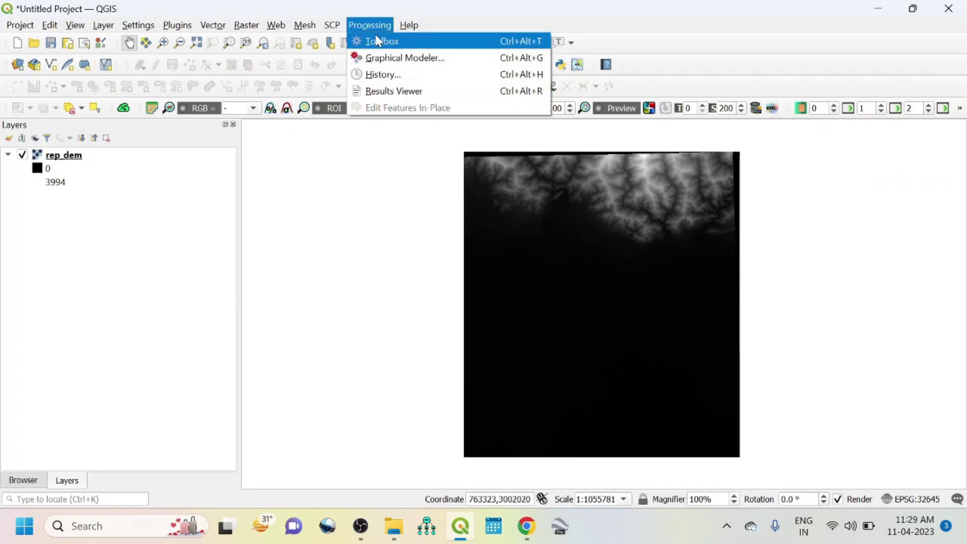
{"action": "left_click", "coordinate": [385, 41]}
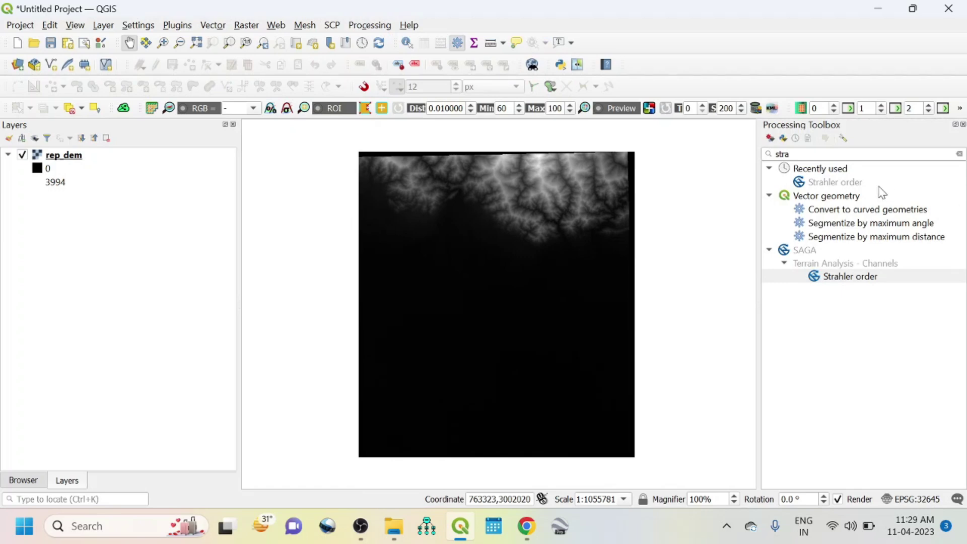
{"action": "left_click", "coordinate": [960, 154]}
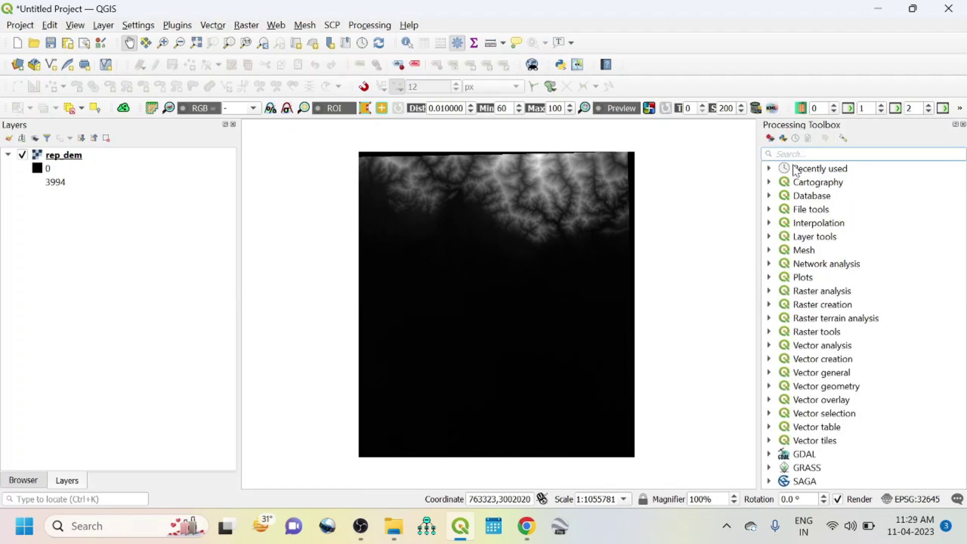
{"action": "type", "text": "fill"}
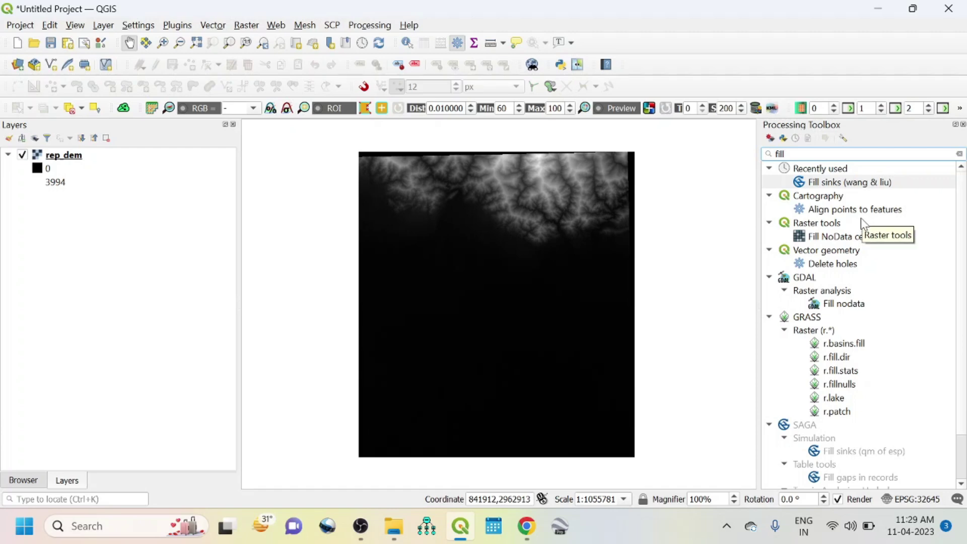
{"action": "scroll", "coordinate": [827, 417], "scroll_direction": "down", "scroll_amount": 2}
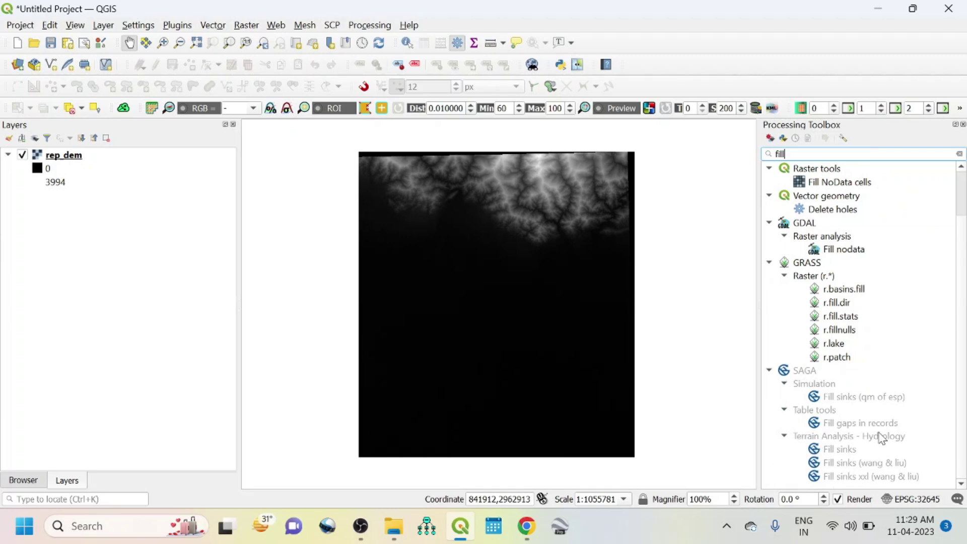
{"action": "double_click", "coordinate": [858, 462]}
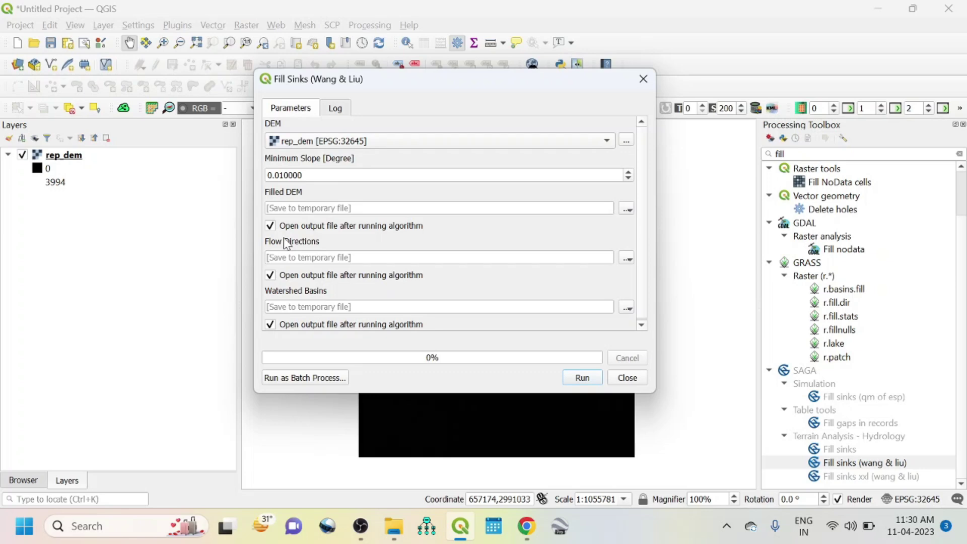
Save the filled DEM as fill_dem.sdat, skip loading Flow Directions and Watershed Basins, and run.
{"action": "scroll", "coordinate": [289, 206], "scroll_direction": "down", "scroll_amount": 1}
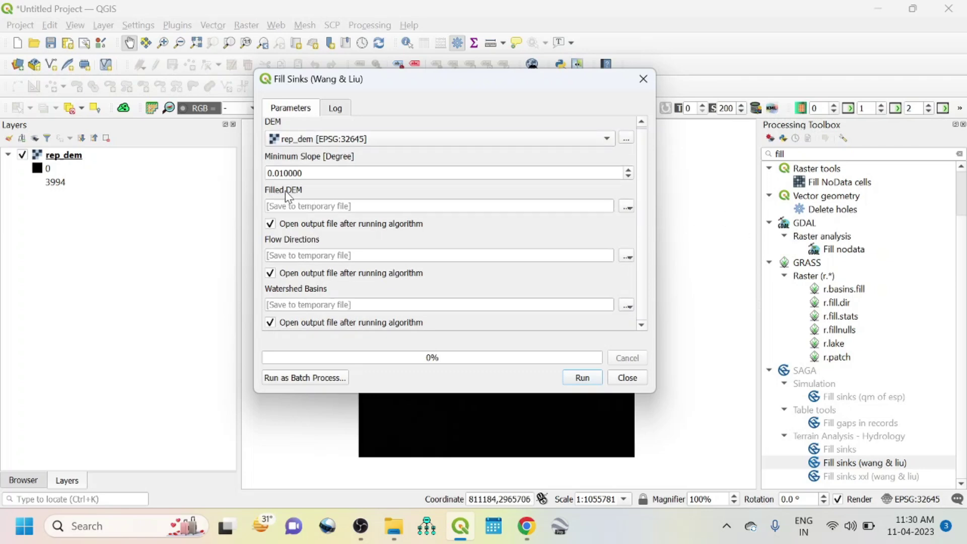
{"action": "left_click", "coordinate": [628, 208]}
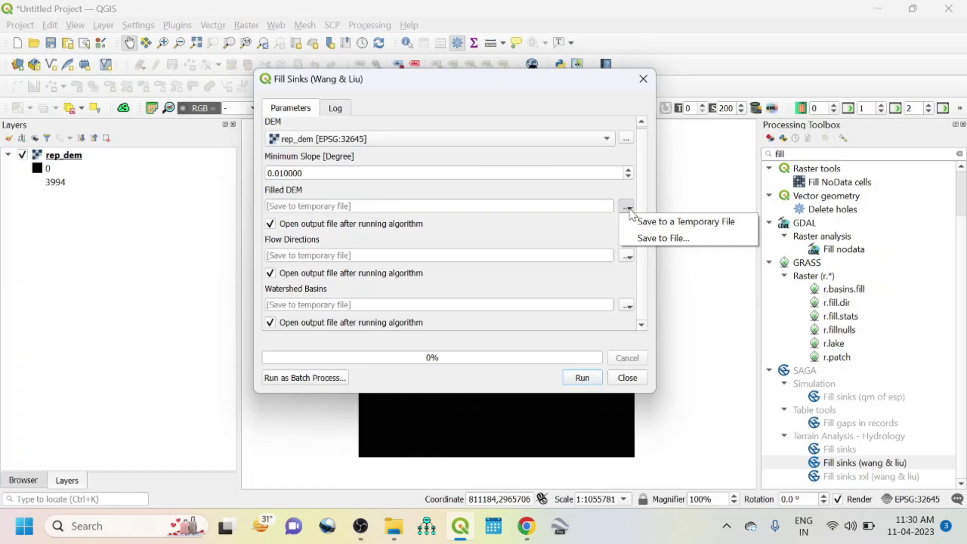
{"action": "left_click", "coordinate": [652, 240]}
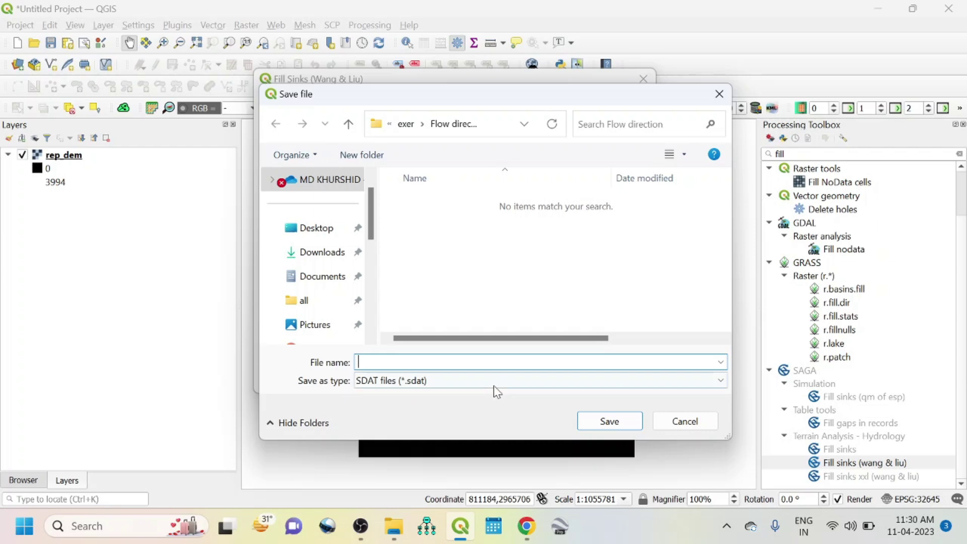
{"action": "type", "text": "fill_d"}
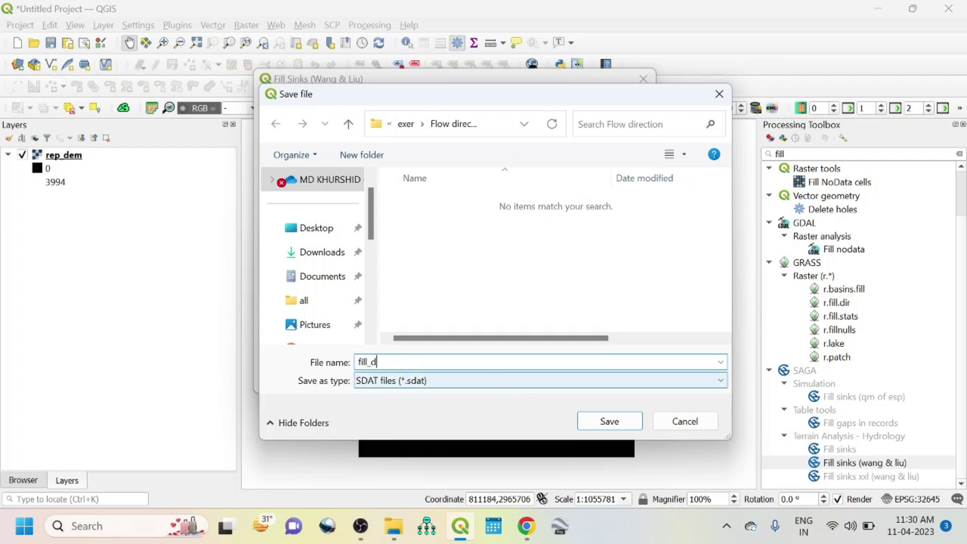
{"action": "type", "text": "em"}
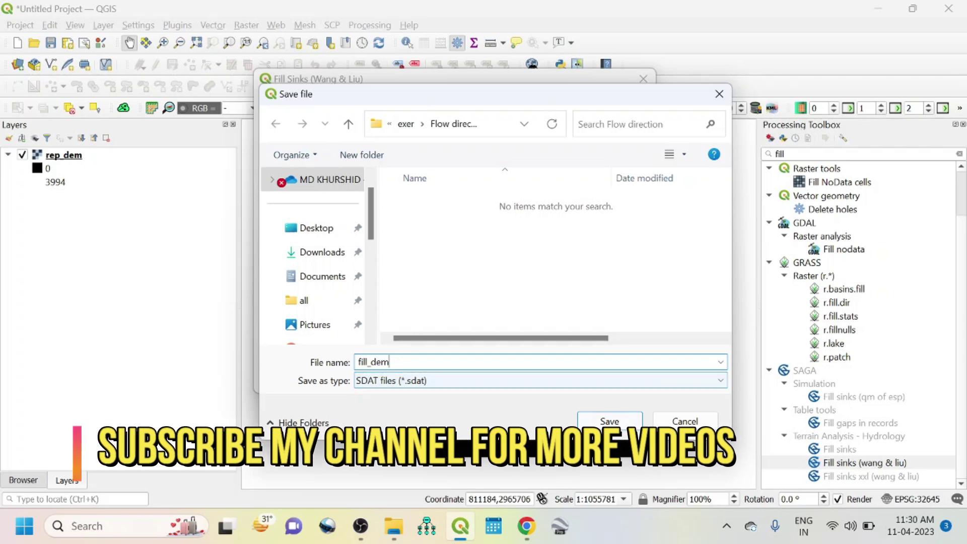
{"action": "left_click", "coordinate": [610, 422]}
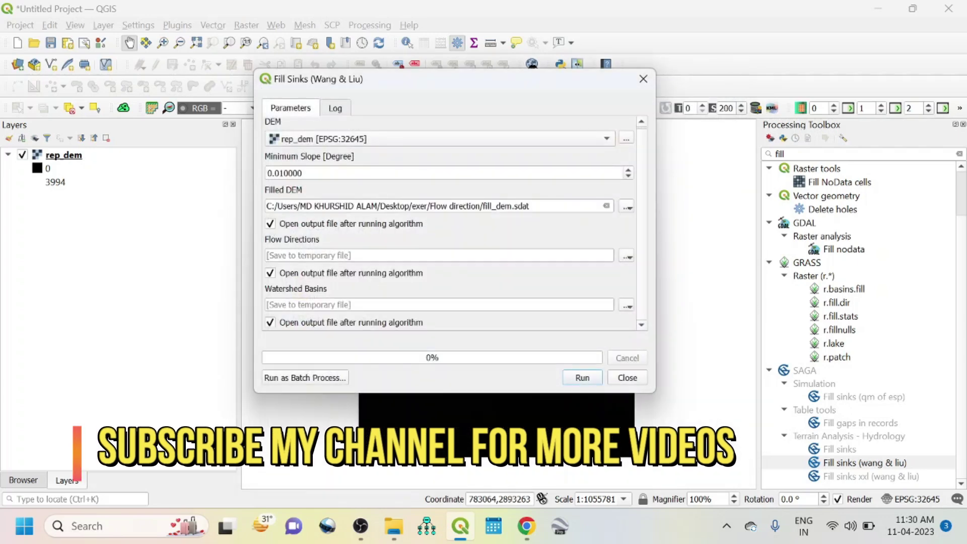
{"action": "left_click", "coordinate": [270, 273]}
{"action": "left_click", "coordinate": [270, 322]}
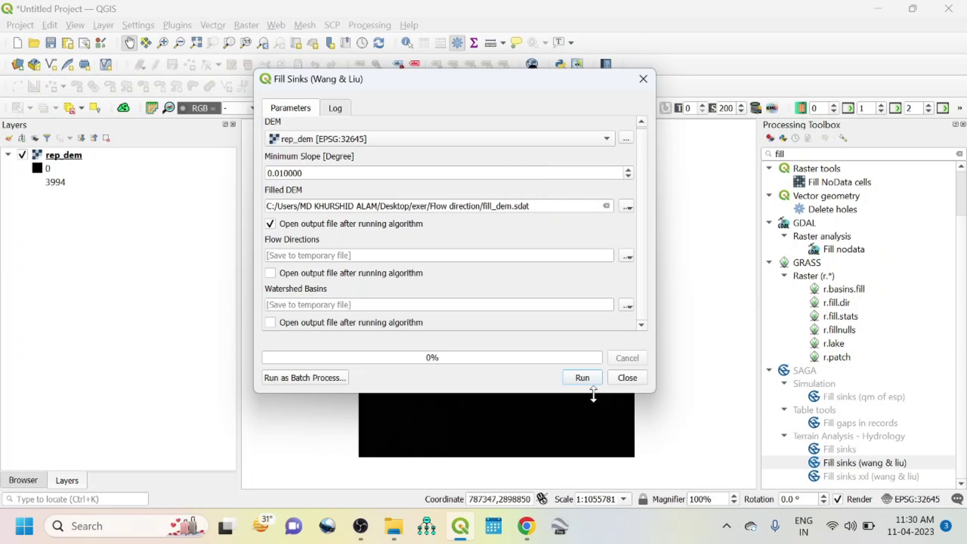
{"action": "left_click", "coordinate": [582, 378]}
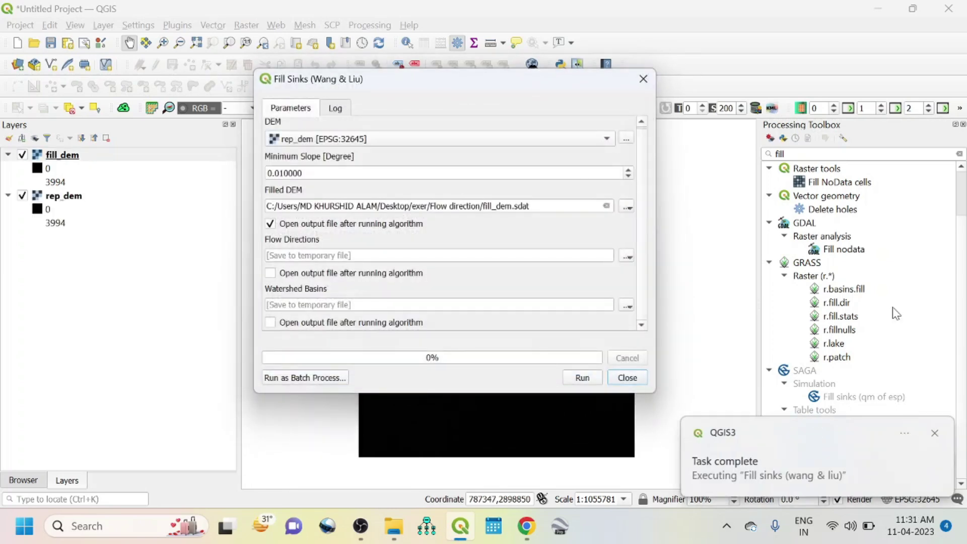
Close Fill Sinks, search 'chann', and open Channel network and drainage basins with fill_dem1.
{"action": "left_click", "coordinate": [640, 382]}
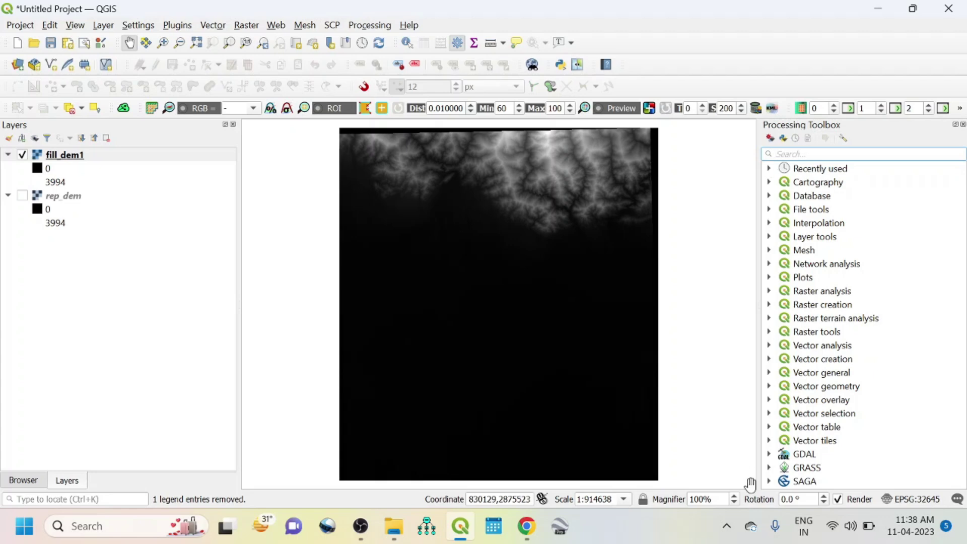
{"action": "type", "text": "chann"}
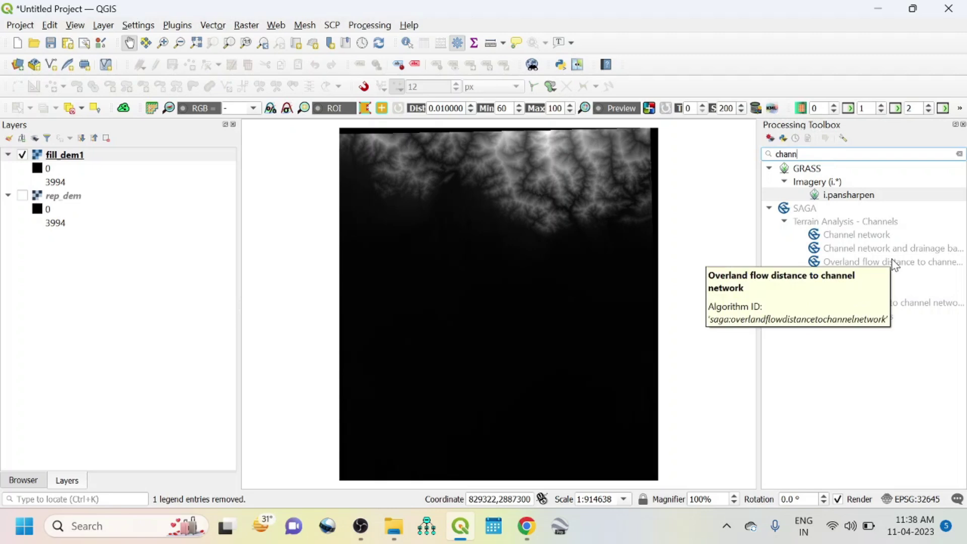
{"action": "left_click", "coordinate": [886, 249]}
{"action": "double_click", "coordinate": [887, 249]}
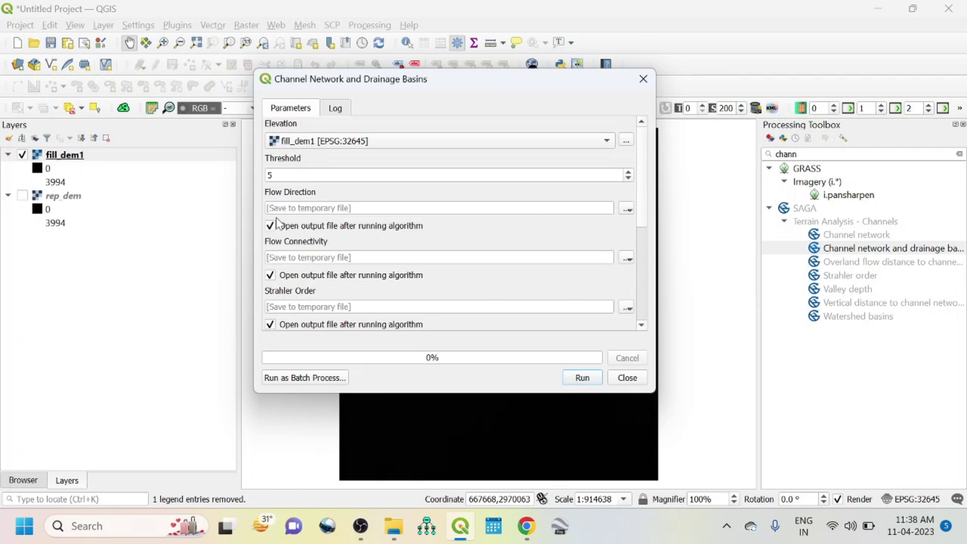
Save the Flow Direction output to file as Flow_direction_dem.sdat.
{"action": "left_click", "coordinate": [627, 209]}
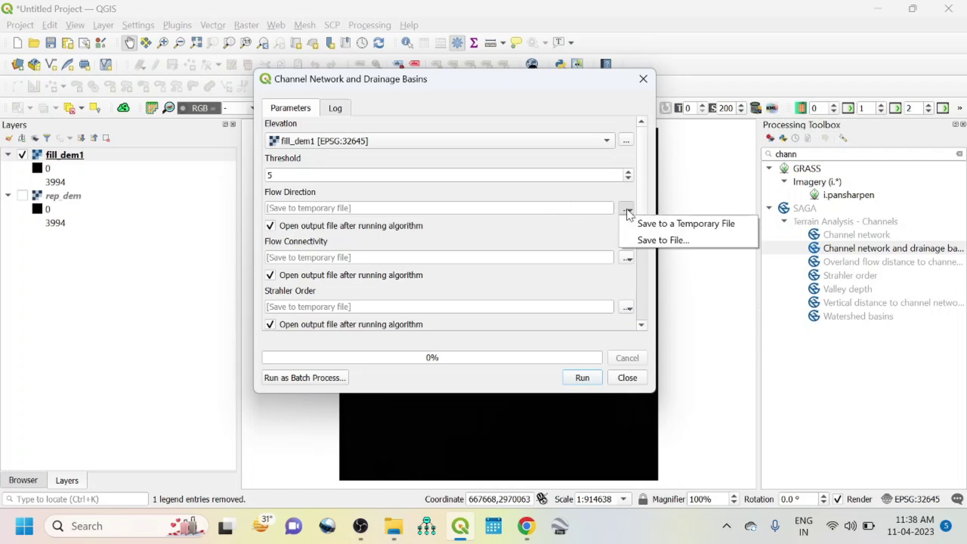
{"action": "left_click", "coordinate": [640, 242]}
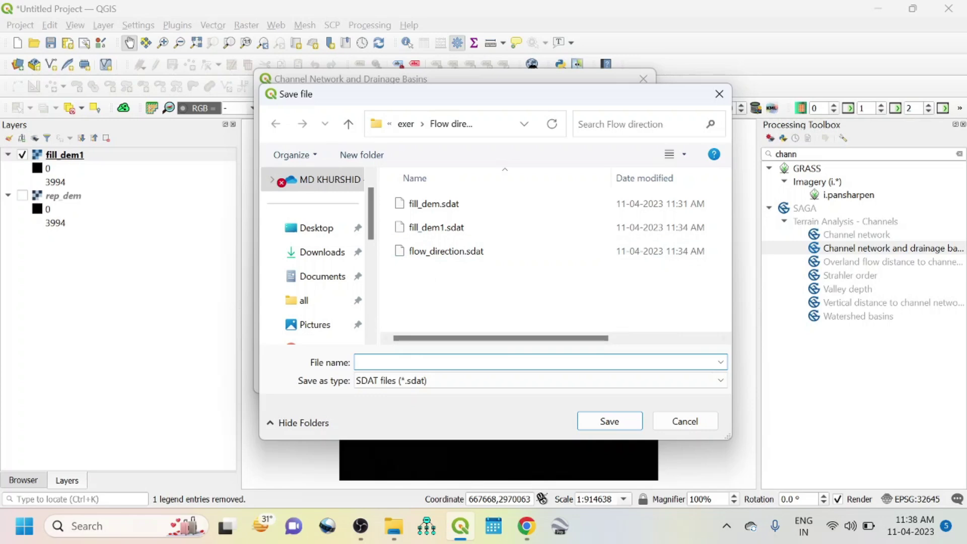
{"action": "type", "text": "Flow_direct"}
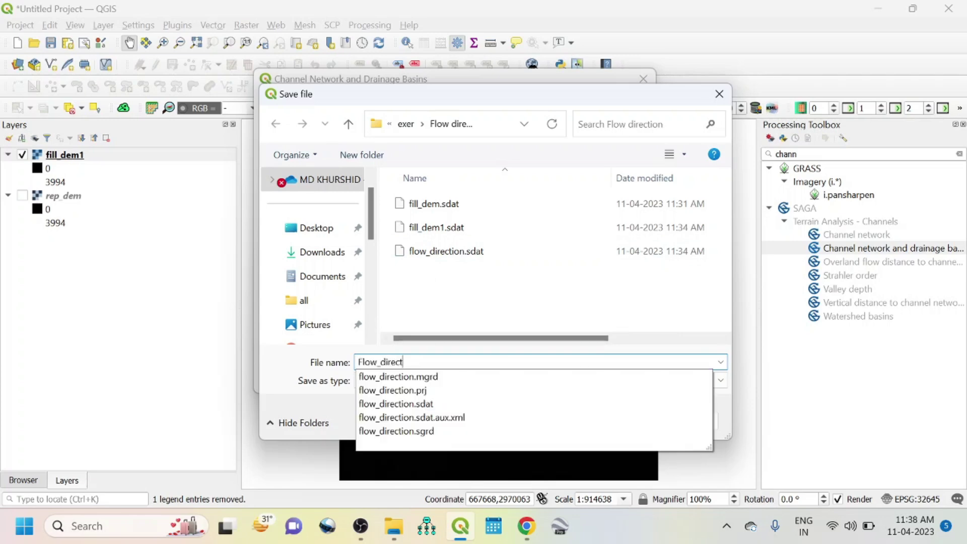
{"action": "type", "text": "ion_dem"}
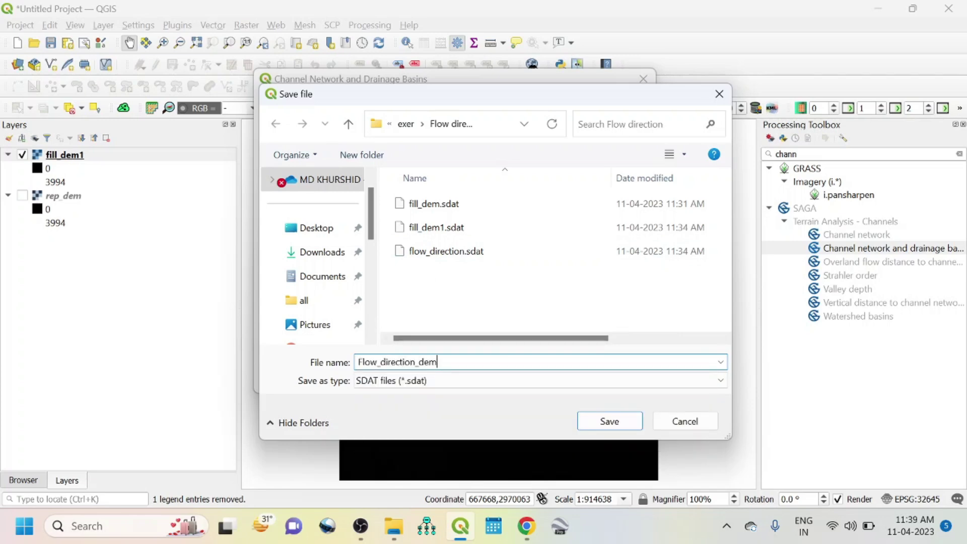
{"action": "left_click", "coordinate": [605, 427]}
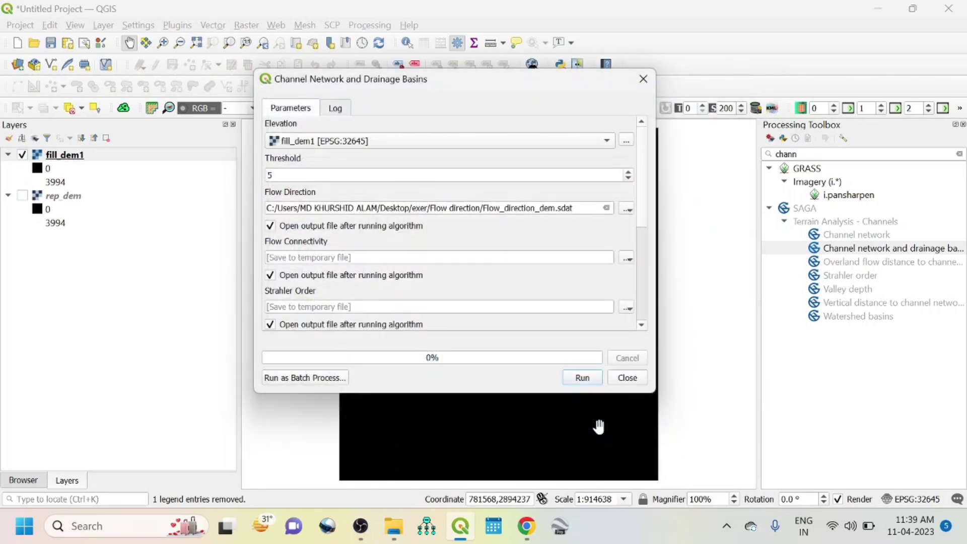
Skip loading connectivity, Strahler order, basins, channels and junctions outputs, then run and close.
{"action": "left_click", "coordinate": [270, 276]}
{"action": "left_click", "coordinate": [271, 325]}
{"action": "left_click_drag", "start_coordinate": [643, 222], "coordinate": [652, 311]}
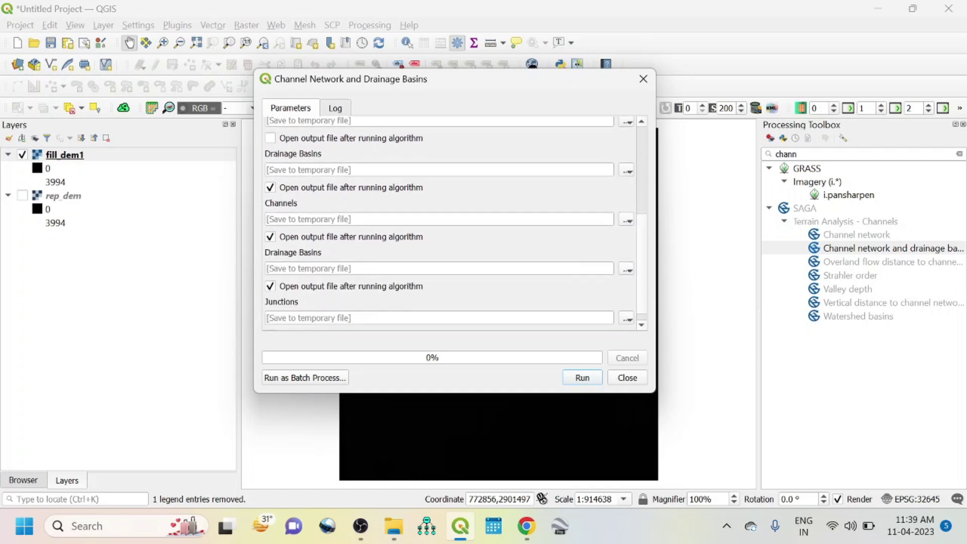
{"action": "left_click", "coordinate": [270, 188]}
{"action": "left_click", "coordinate": [271, 238]}
{"action": "left_click", "coordinate": [641, 325]}
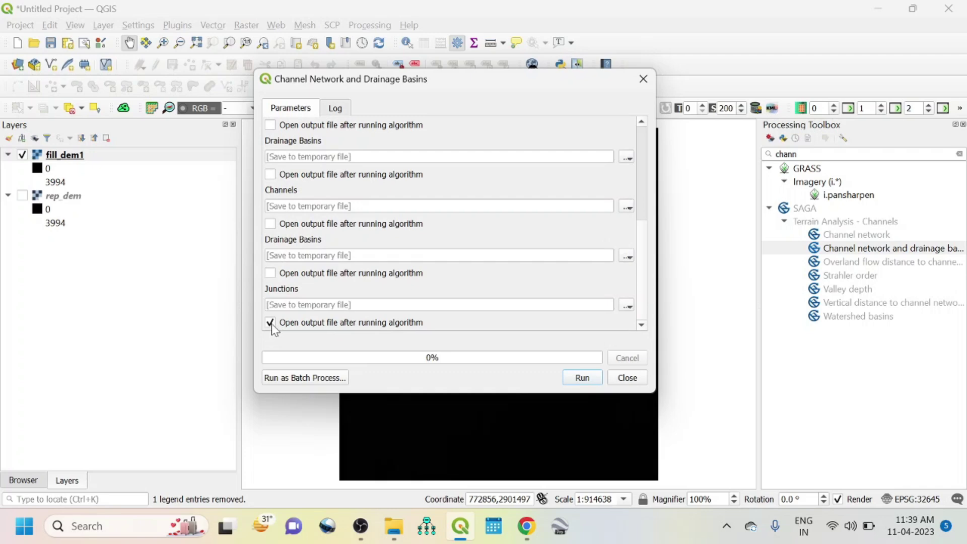
{"action": "left_click", "coordinate": [270, 323]}
{"action": "left_click", "coordinate": [599, 382]}
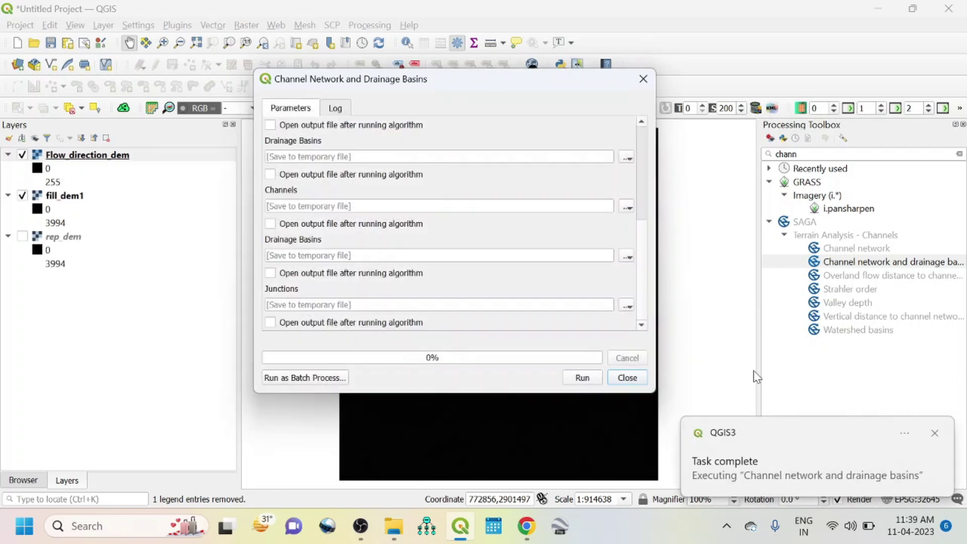
{"action": "left_click", "coordinate": [629, 377]}
Give Flow_direction_dem Paletted/Unique values symbology, classified into colours for values 0–7 and 255.
{"action": "left_click", "coordinate": [97, 155]}
{"action": "right_click", "coordinate": [95, 153]}
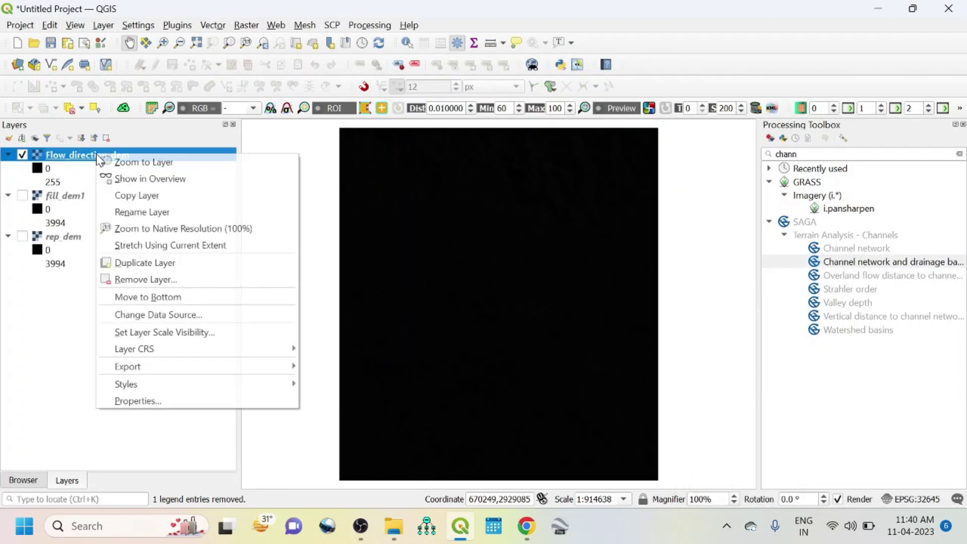
{"action": "left_click", "coordinate": [147, 401]}
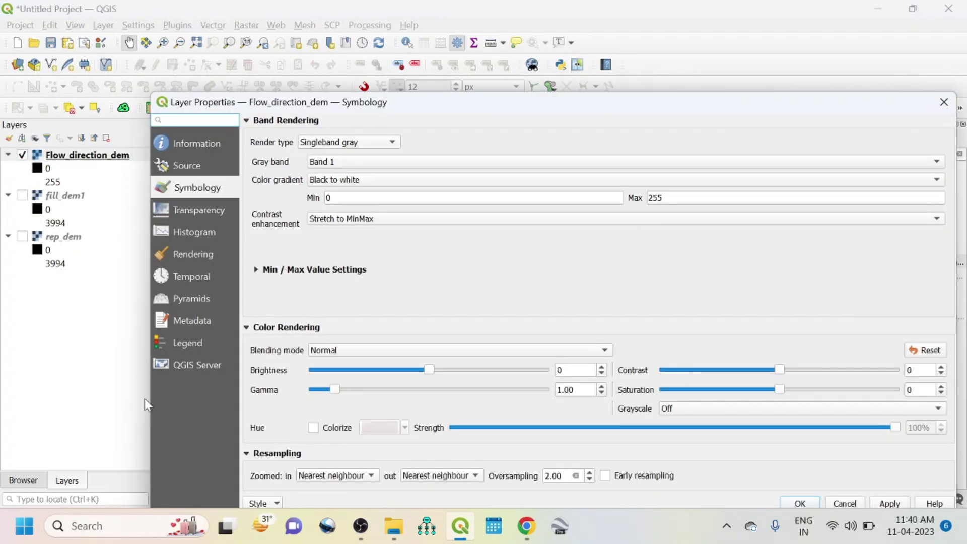
{"action": "left_click", "coordinate": [312, 142]}
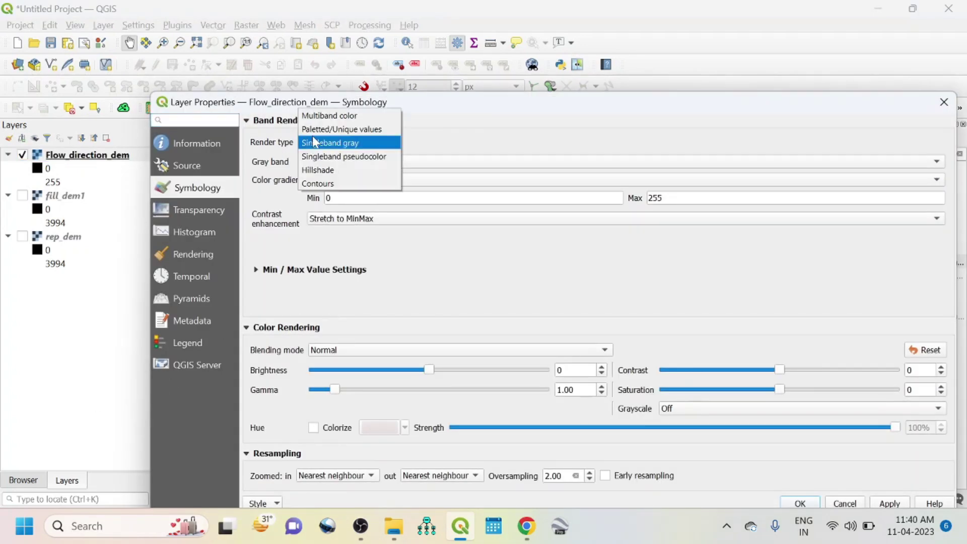
{"action": "left_click", "coordinate": [314, 131]}
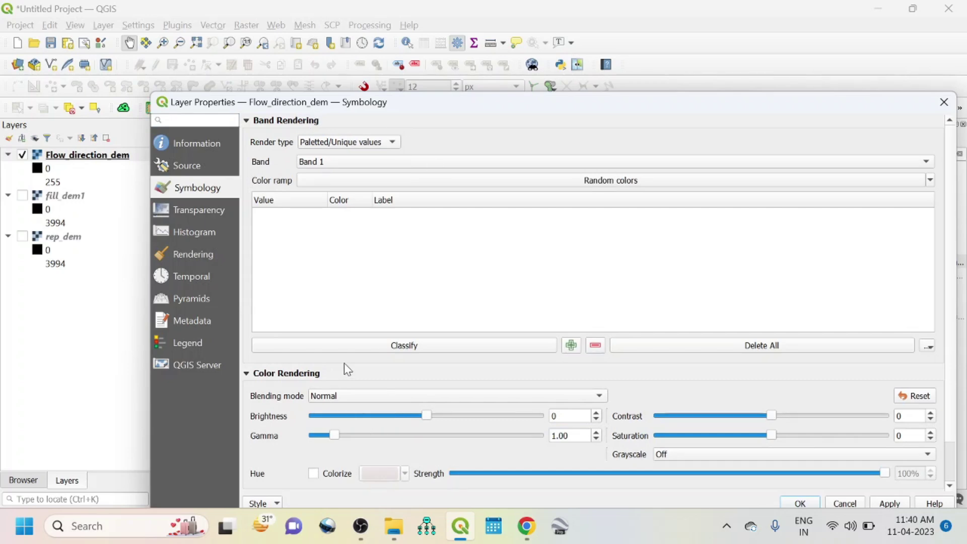
{"action": "left_click", "coordinate": [375, 344]}
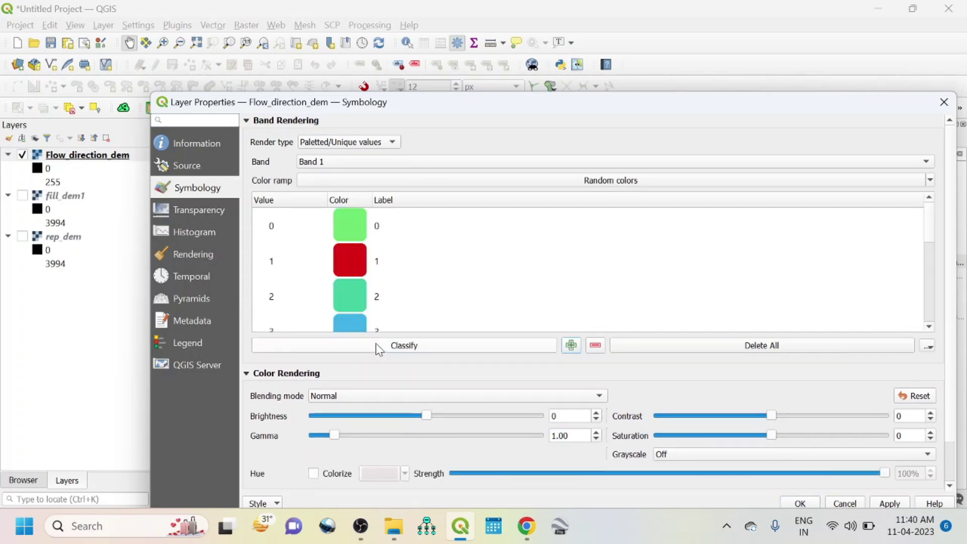
{"action": "scroll", "coordinate": [371, 243], "scroll_direction": "down", "scroll_amount": 1}
{"action": "scroll", "coordinate": [371, 243], "scroll_direction": "down", "scroll_amount": 2}
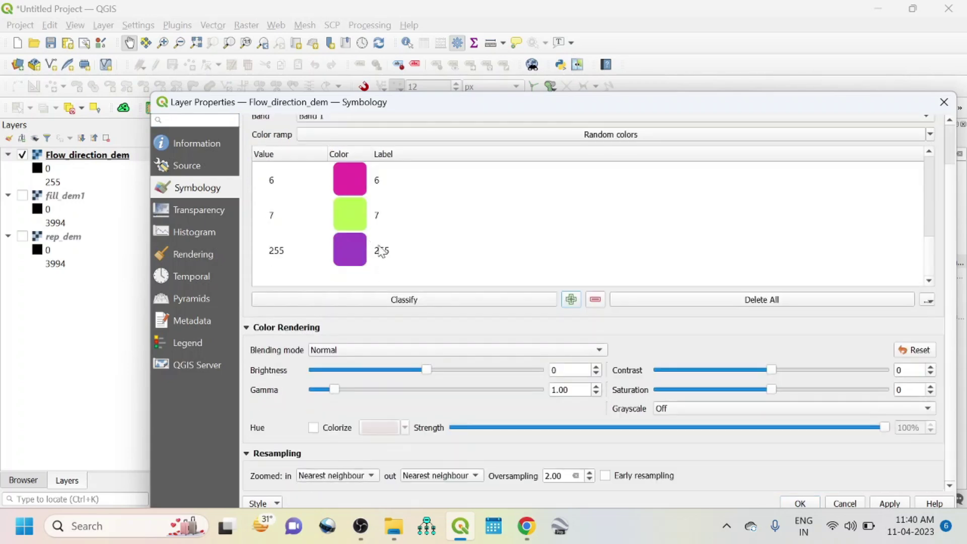
{"action": "scroll", "coordinate": [422, 248], "scroll_direction": "up", "scroll_amount": 2}
{"action": "scroll", "coordinate": [421, 249], "scroll_direction": "up", "scroll_amount": 1}
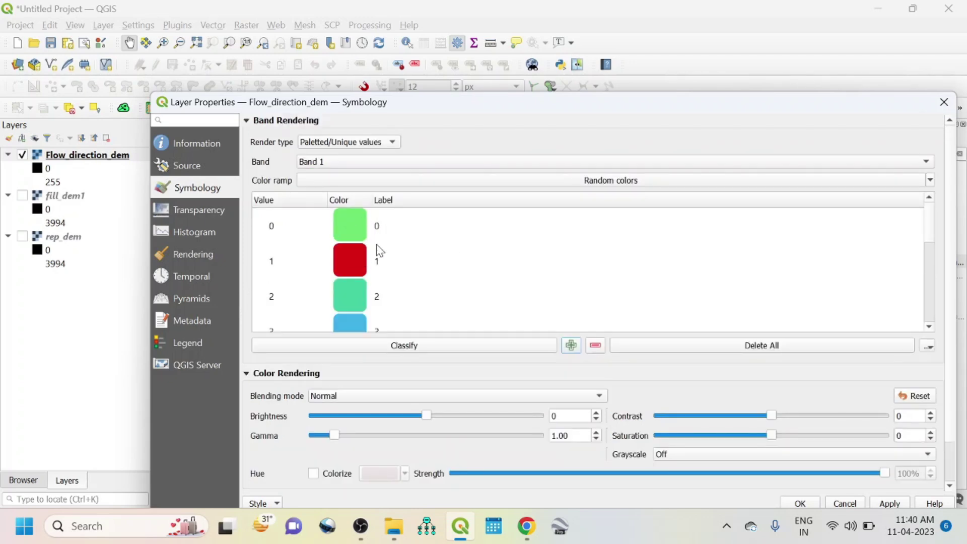
{"action": "left_click", "coordinate": [889, 504]}
{"action": "left_click", "coordinate": [801, 504]}
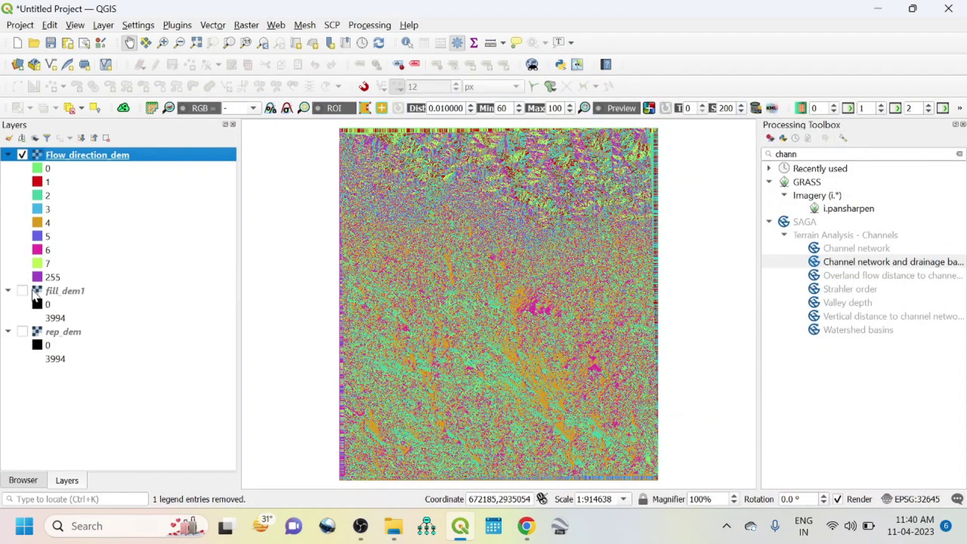
Zoom and pan the map to inspect the coloured flow direction classes in a hillier area.
{"action": "right_click", "coordinate": [132, 159]}
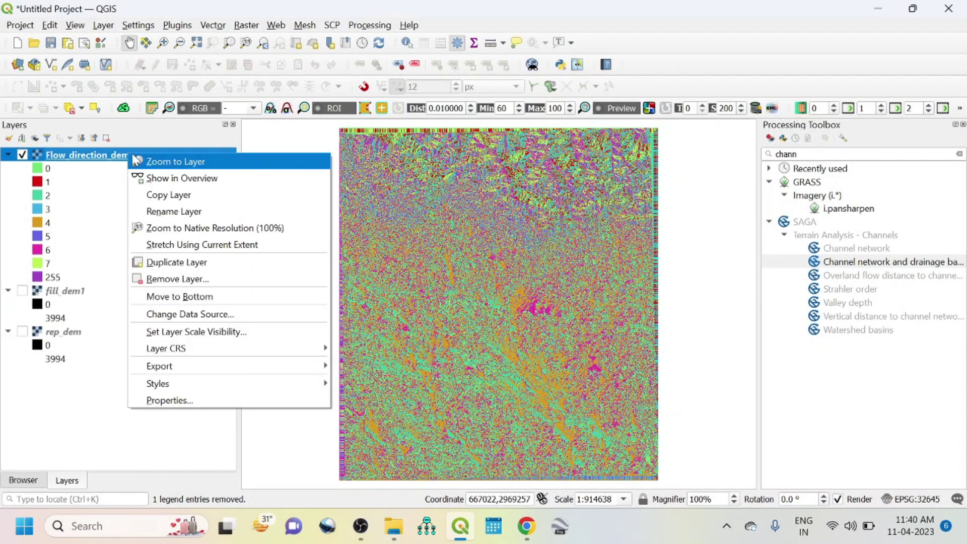
{"action": "key", "text": "Escape"}
{"action": "scroll", "coordinate": [438, 191], "scroll_direction": "down", "scroll_amount": 1}
{"action": "scroll", "coordinate": [438, 191], "scroll_direction": "up", "scroll_amount": 4}
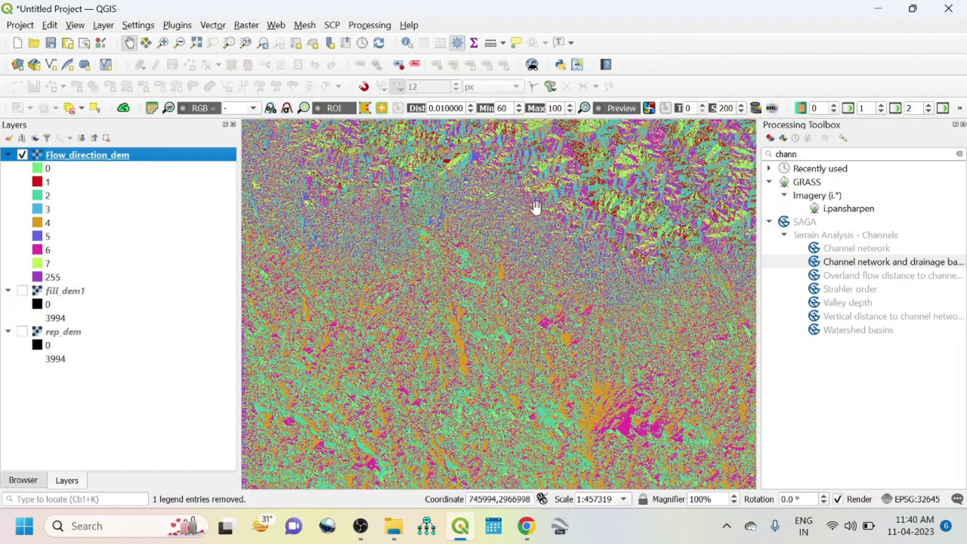
{"action": "left_click_drag", "start_coordinate": [640, 207], "coordinate": [582, 327]}
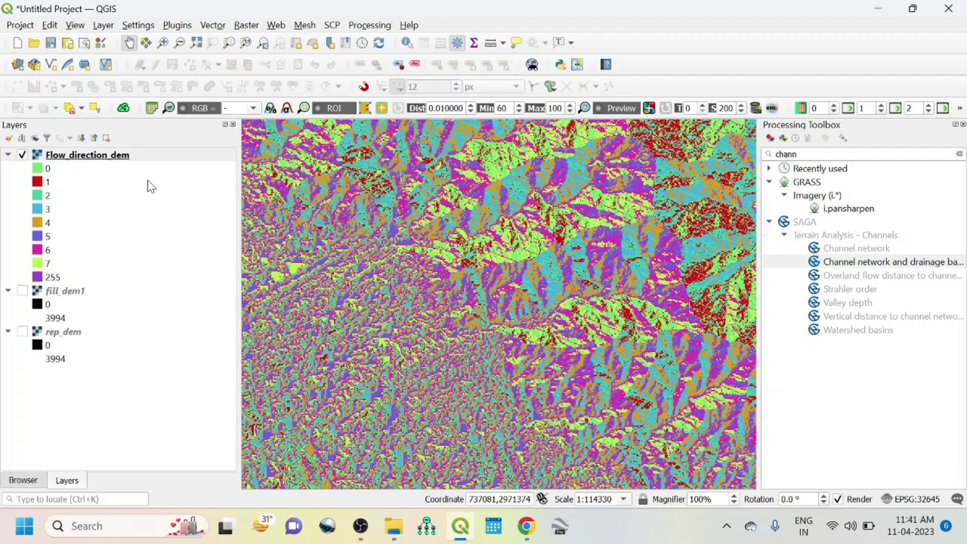
{"action": "left_click", "coordinate": [528, 534]}
{"action": "scroll", "coordinate": [395, 289], "scroll_direction": "up", "scroll_amount": 4}
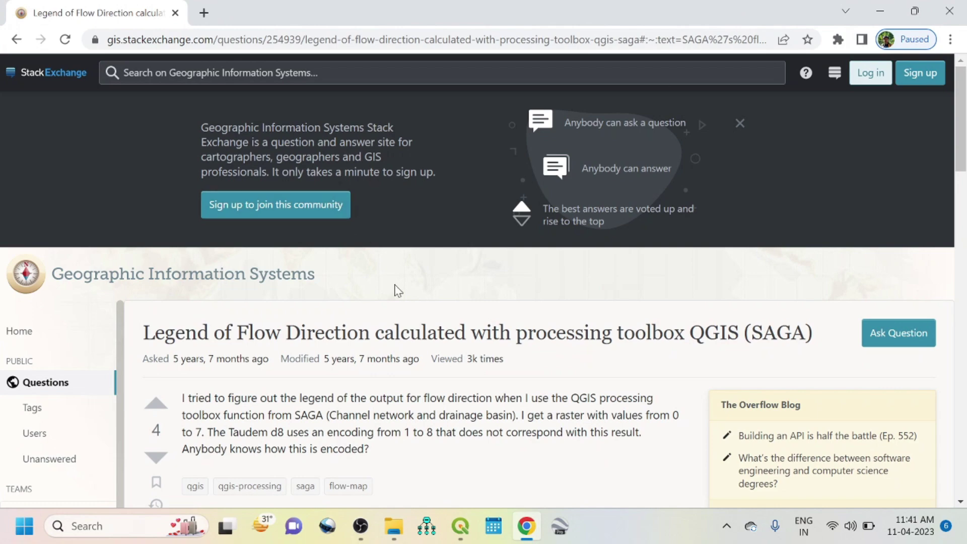
{"action": "scroll", "coordinate": [346, 316], "scroll_direction": "down", "scroll_amount": 13}
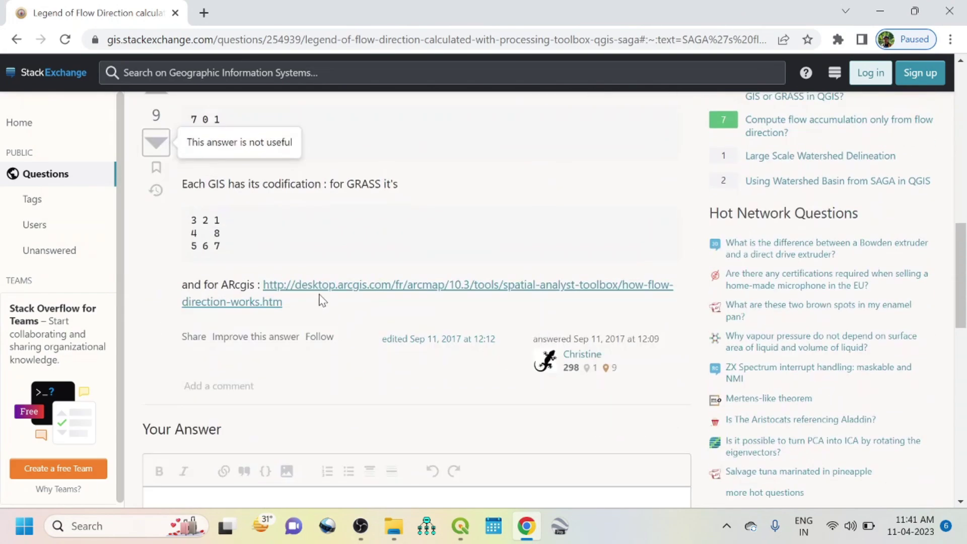
{"action": "scroll", "coordinate": [291, 200], "scroll_direction": "down", "scroll_amount": 5}
{"action": "scroll", "coordinate": [411, 237], "scroll_direction": "up", "scroll_amount": 9}
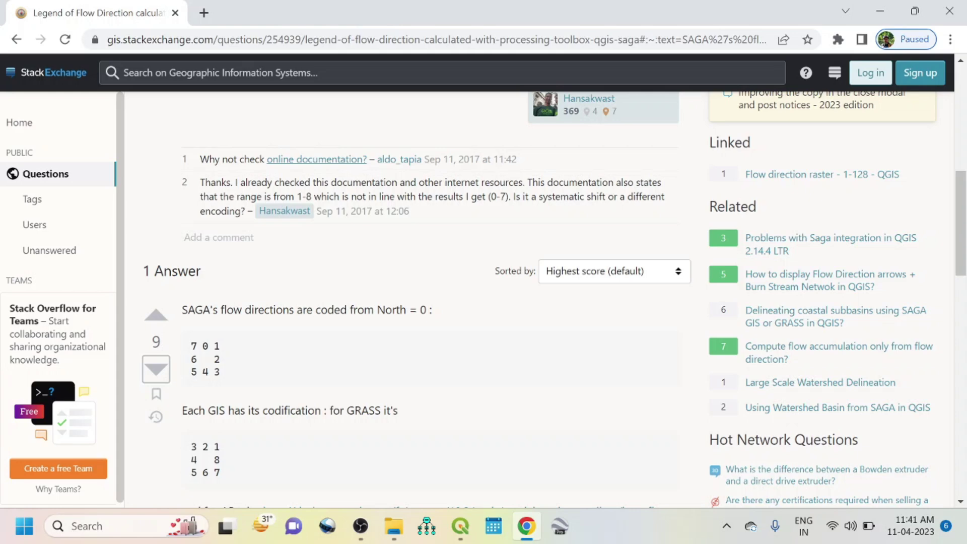
{"action": "double_click", "coordinate": [423, 310]}
{"action": "left_click", "coordinate": [460, 526]}
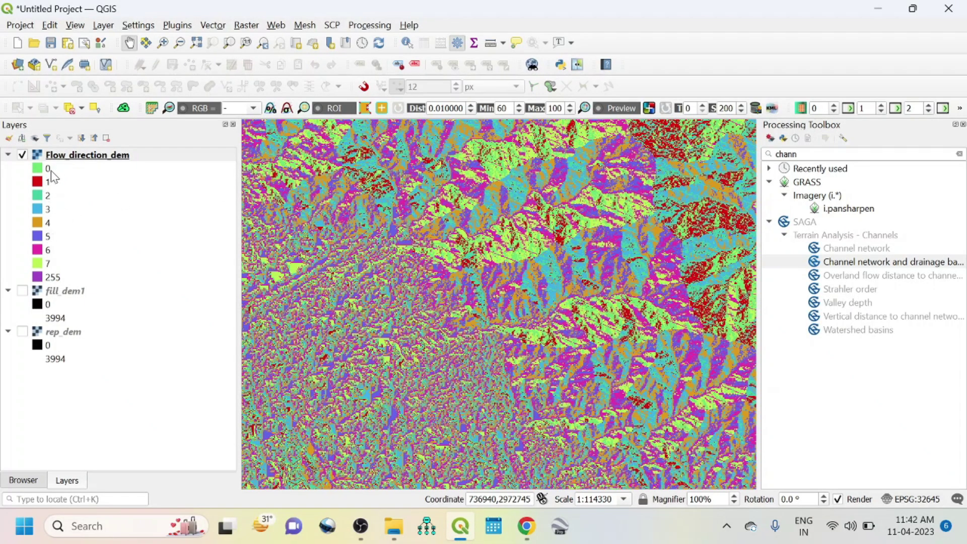
{"action": "left_click", "coordinate": [527, 526]}
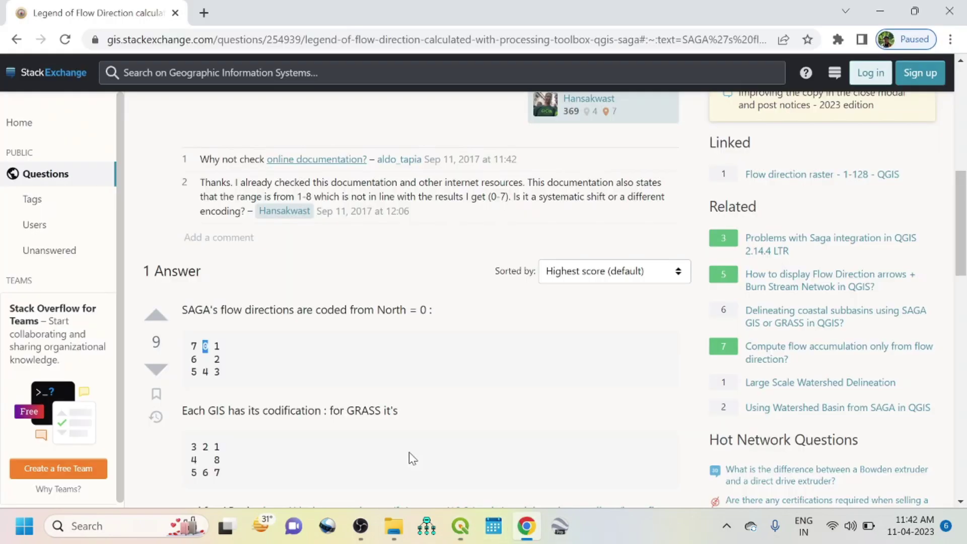
{"action": "double_click", "coordinate": [216, 346]}
{"action": "mouse_move", "coordinate": [473, 533]}
{"action": "double_click", "coordinate": [217, 359]}
{"action": "double_click", "coordinate": [216, 372]}
{"action": "double_click", "coordinate": [193, 372]}
{"action": "double_click", "coordinate": [193, 359]}
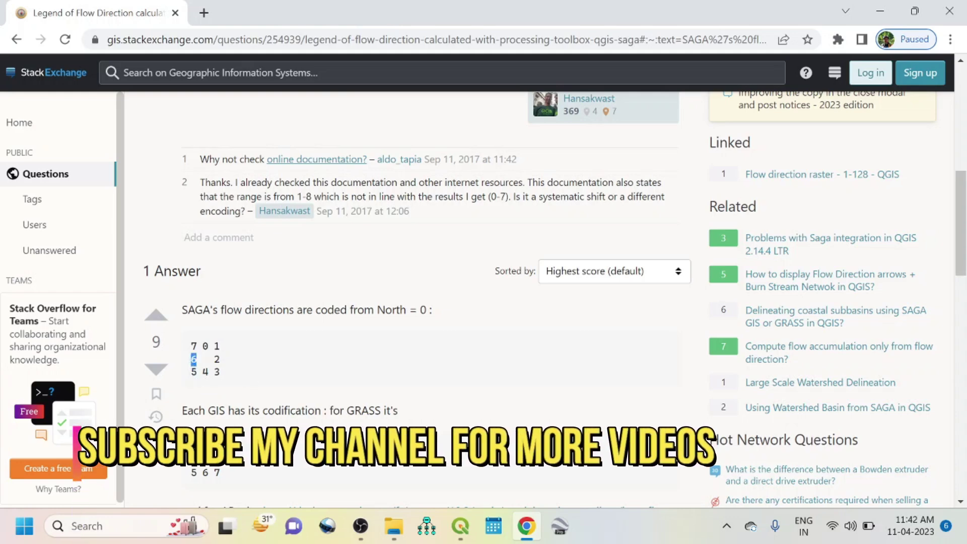
{"action": "double_click", "coordinate": [193, 346]}
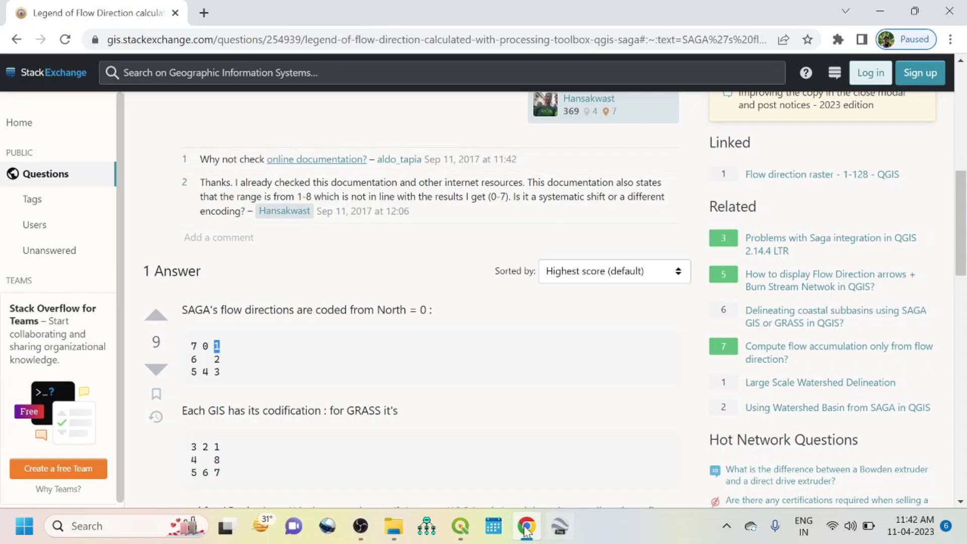
{"action": "left_click", "coordinate": [456, 524]}
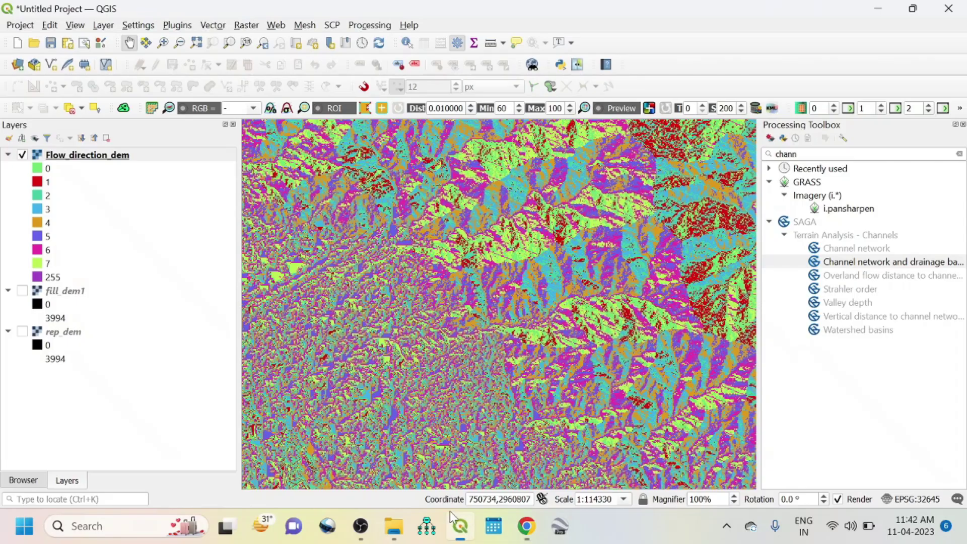
In the flow direction layer's Symbology, label values 0, 1 and 2 as N, NE and E.
{"action": "right_click", "coordinate": [112, 155]}
{"action": "left_click", "coordinate": [121, 397]}
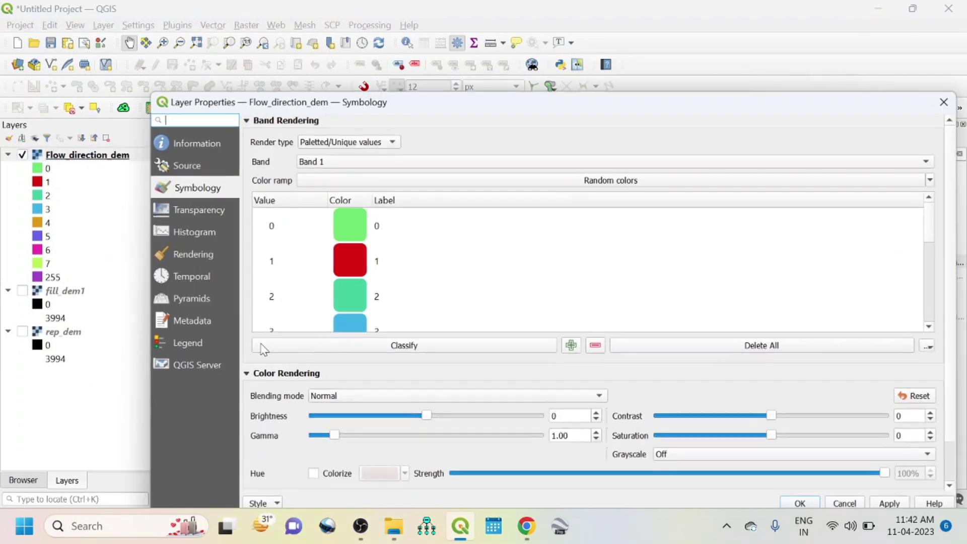
{"action": "left_click", "coordinate": [380, 226]}
{"action": "left_click", "coordinate": [381, 226]}
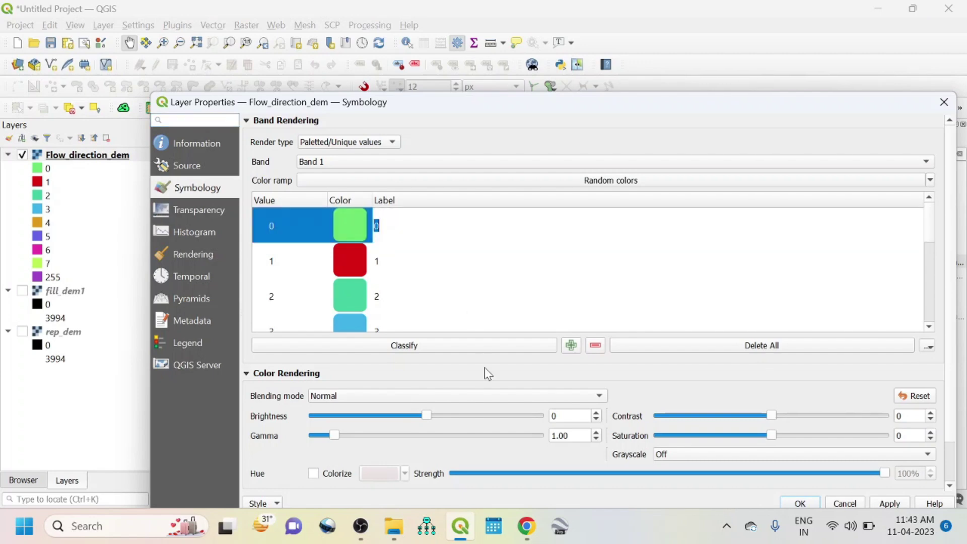
{"action": "type", "text": "N"}
{"action": "double_click", "coordinate": [378, 262]}
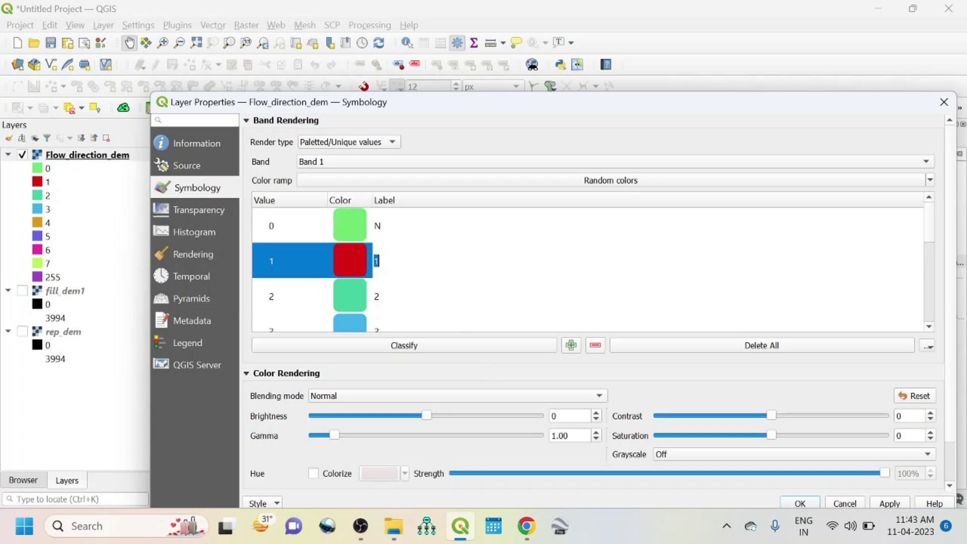
{"action": "type", "text": "NE"}
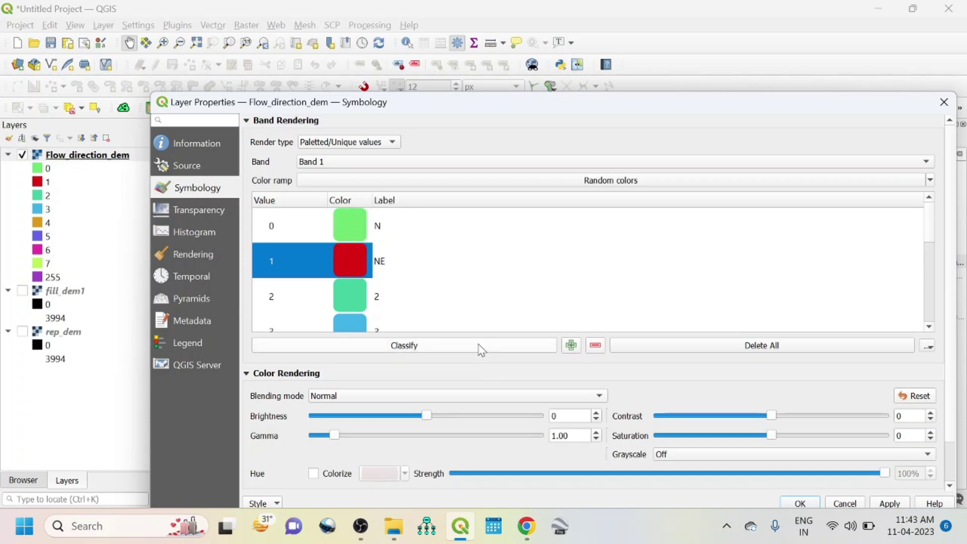
{"action": "double_click", "coordinate": [378, 298]}
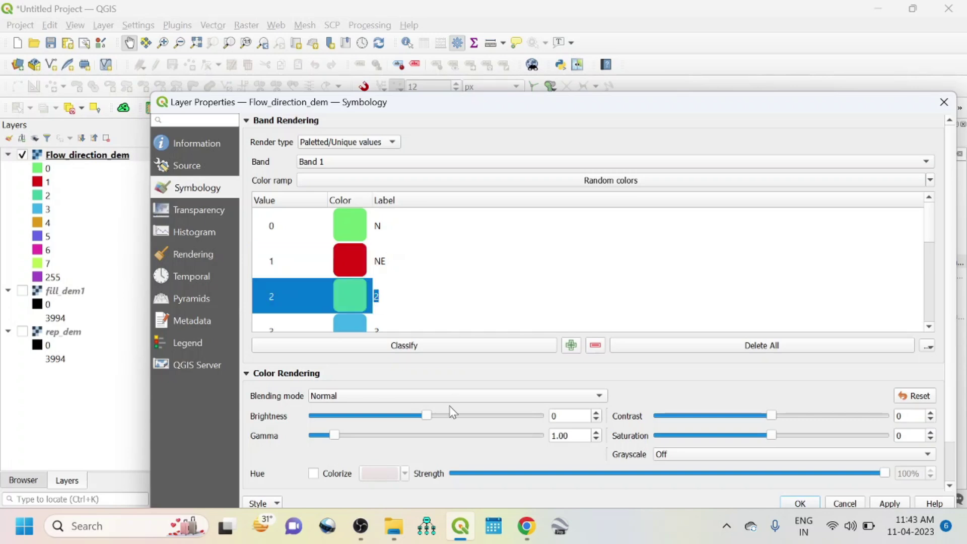
{"action": "type", "text": "E"}
Label the remaining direction classes SE, SW, W and NW.
{"action": "scroll", "coordinate": [403, 308], "scroll_direction": "down", "scroll_amount": 1}
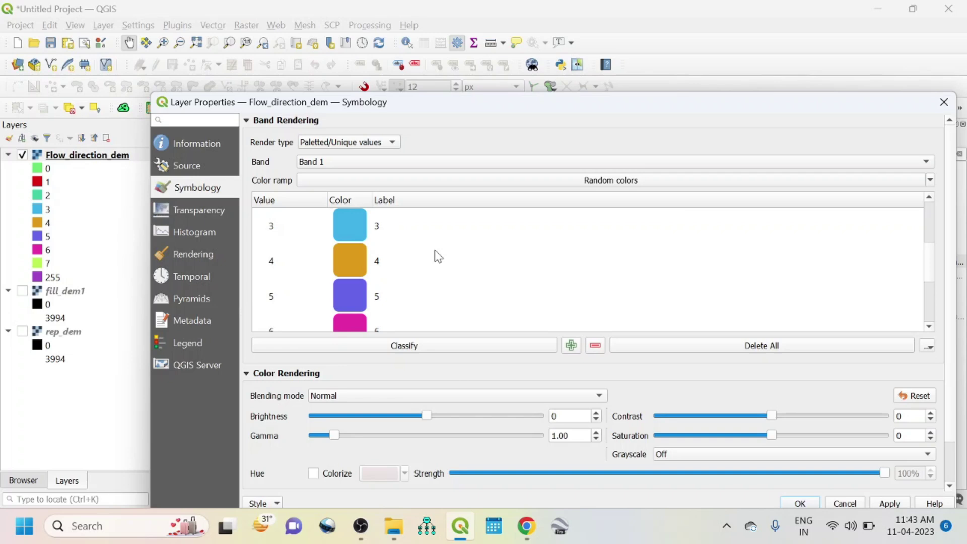
{"action": "scroll", "coordinate": [433, 252], "scroll_direction": "up", "scroll_amount": 1}
{"action": "key", "text": "Tab"}
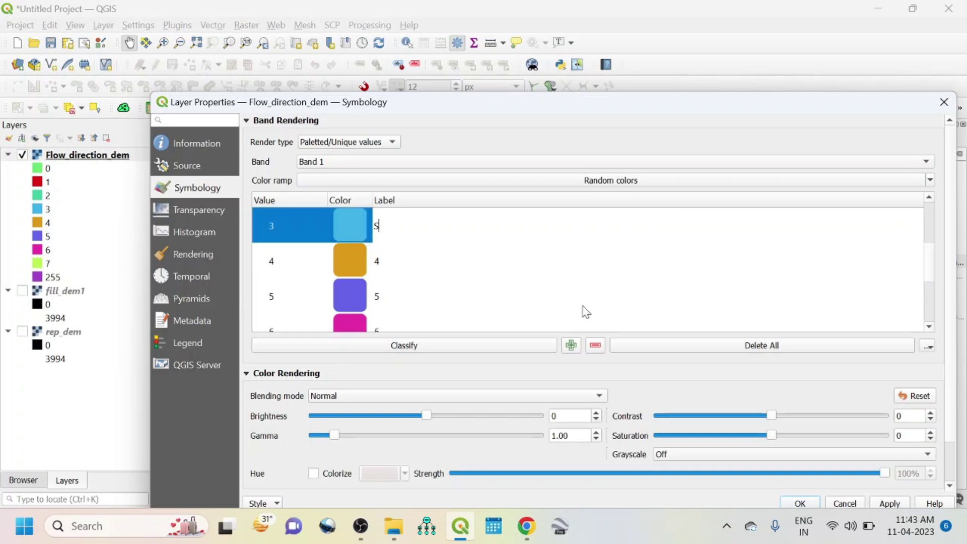
{"action": "type", "text": "SE"}
{"action": "double_click", "coordinate": [377, 263]}
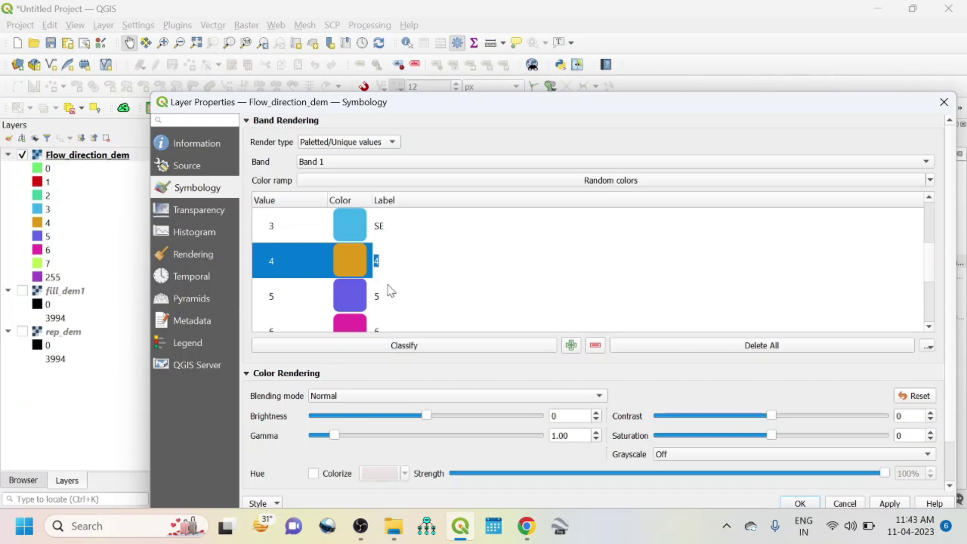
{"action": "double_click", "coordinate": [377, 297]}
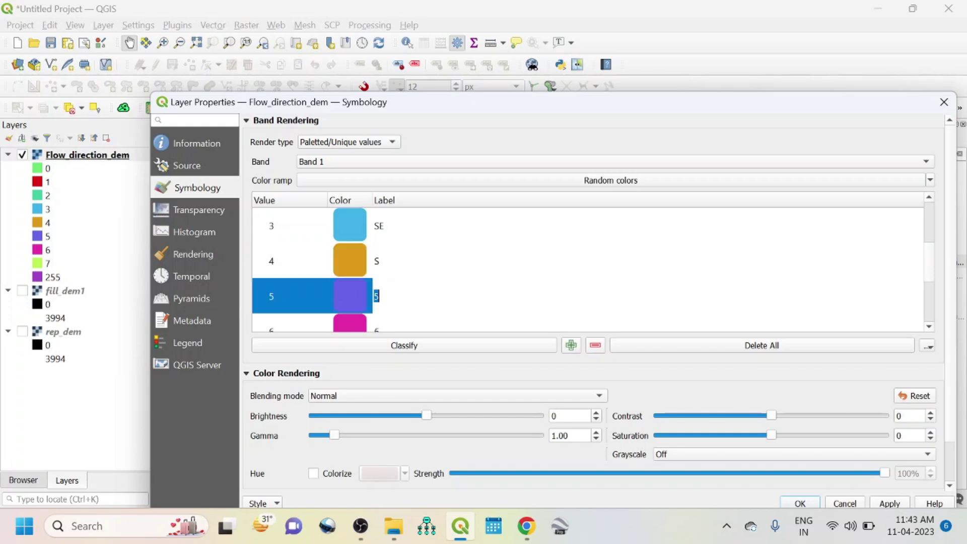
{"action": "type", "text": "SW"}
{"action": "double_click", "coordinate": [378, 329]}
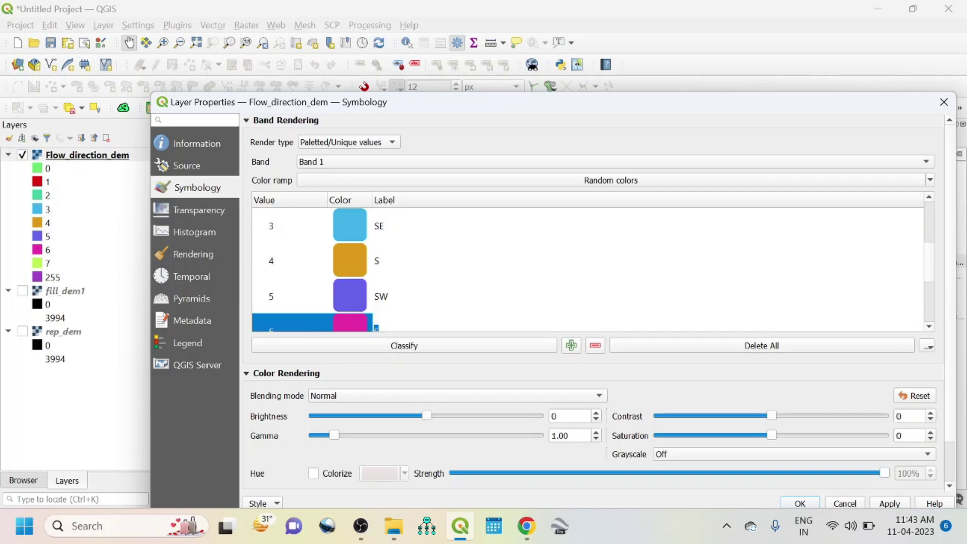
{"action": "type", "text": "W"}
{"action": "scroll", "coordinate": [372, 259], "scroll_direction": "down", "scroll_amount": 1}
{"action": "double_click", "coordinate": [377, 258]}
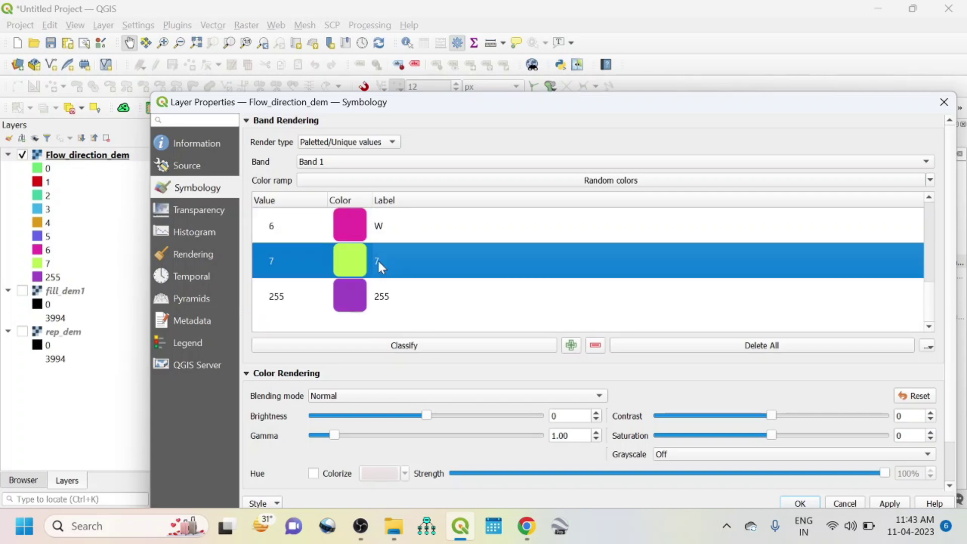
{"action": "type", "text": "NW"}
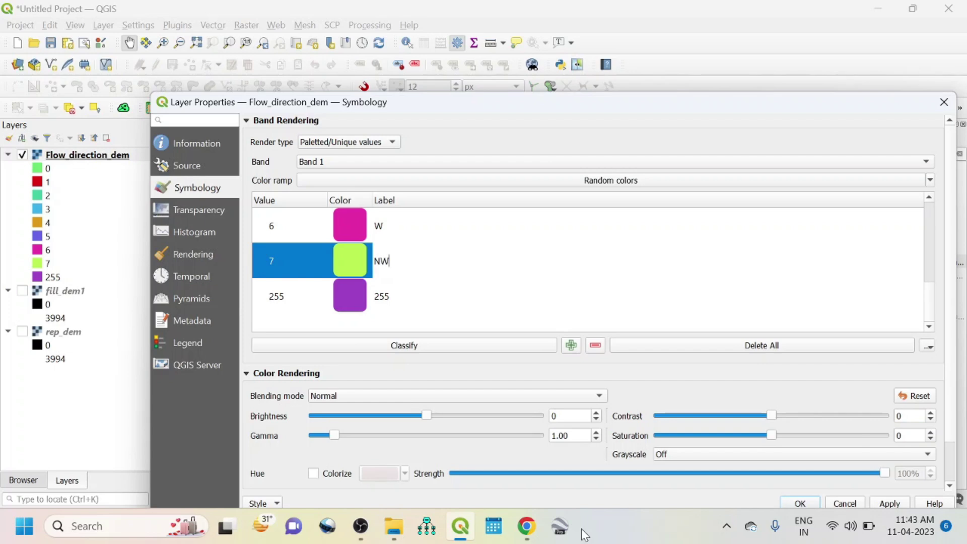
Remove the 255 class from the palette and apply the new labels.
{"action": "left_click", "coordinate": [379, 296]}
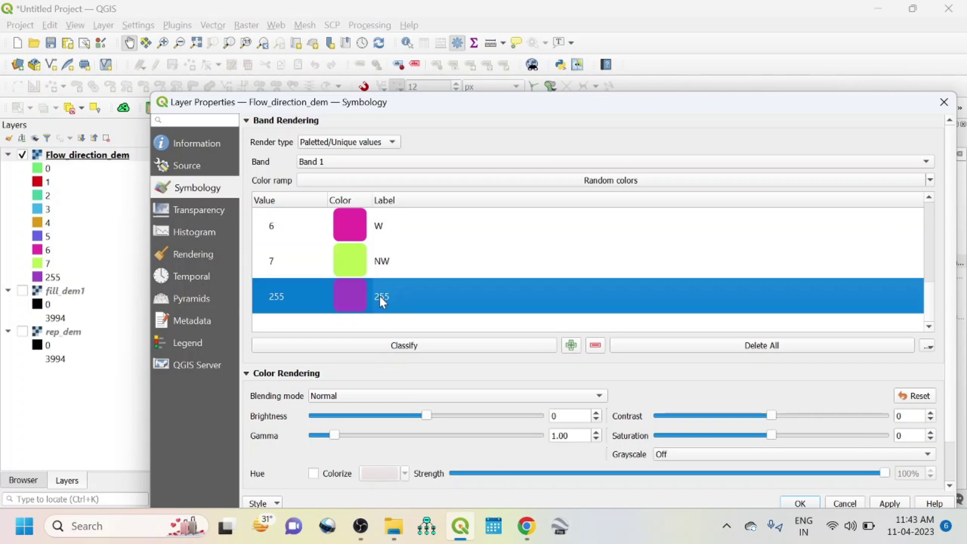
{"action": "left_click", "coordinate": [596, 347]}
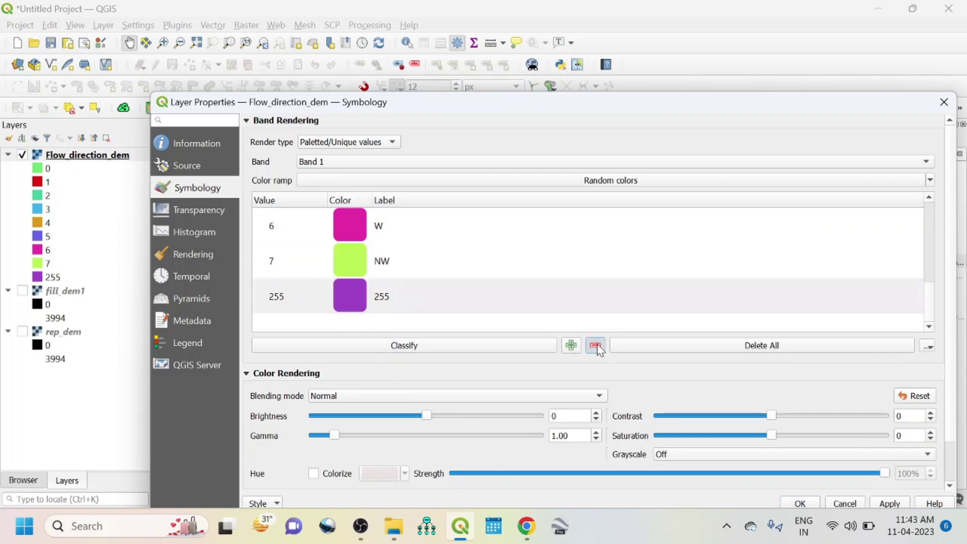
{"action": "left_click", "coordinate": [889, 503]}
Close the layer styling and pan the map down-left across the Flow_direction_dem raster.
{"action": "left_click", "coordinate": [800, 504]}
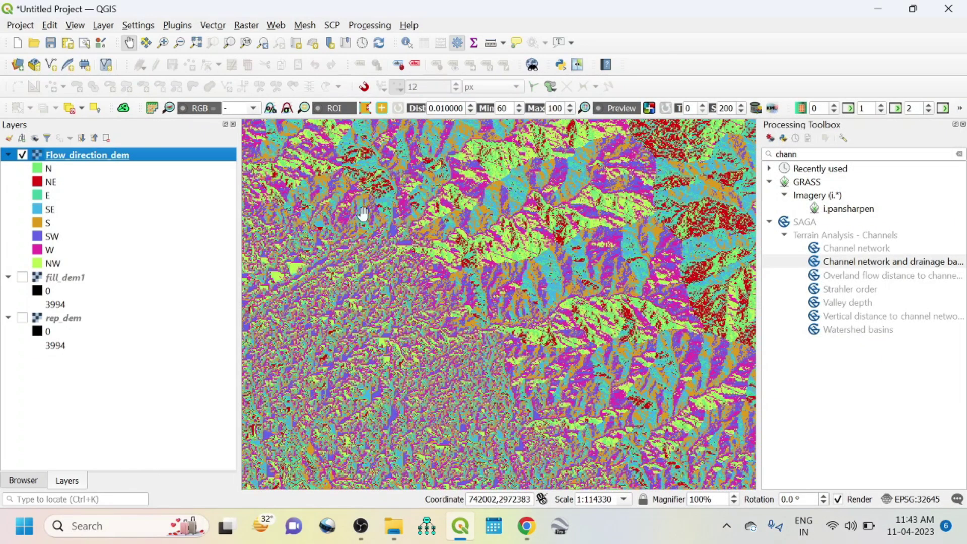
{"action": "right_click", "coordinate": [150, 157]}
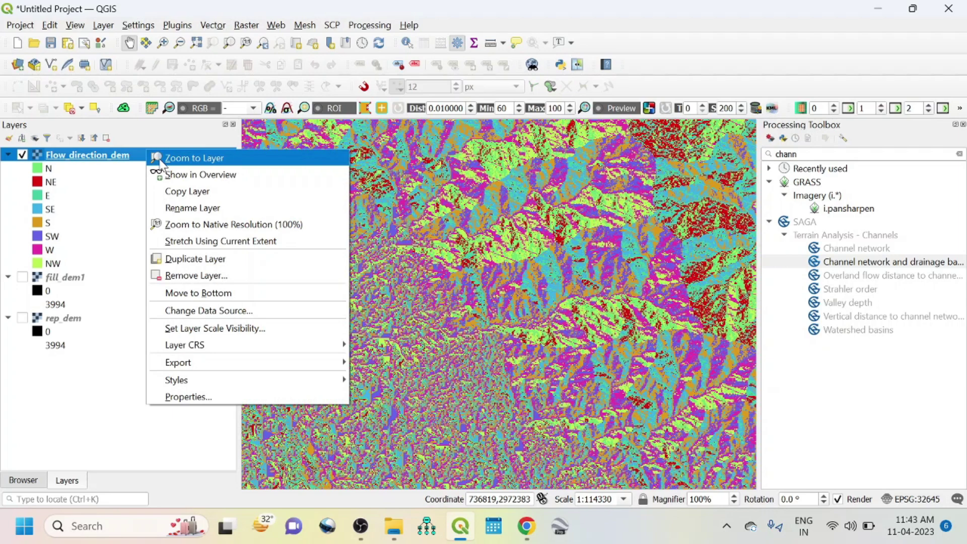
{"action": "left_click_drag", "start_coordinate": [595, 209], "coordinate": [573, 263]}
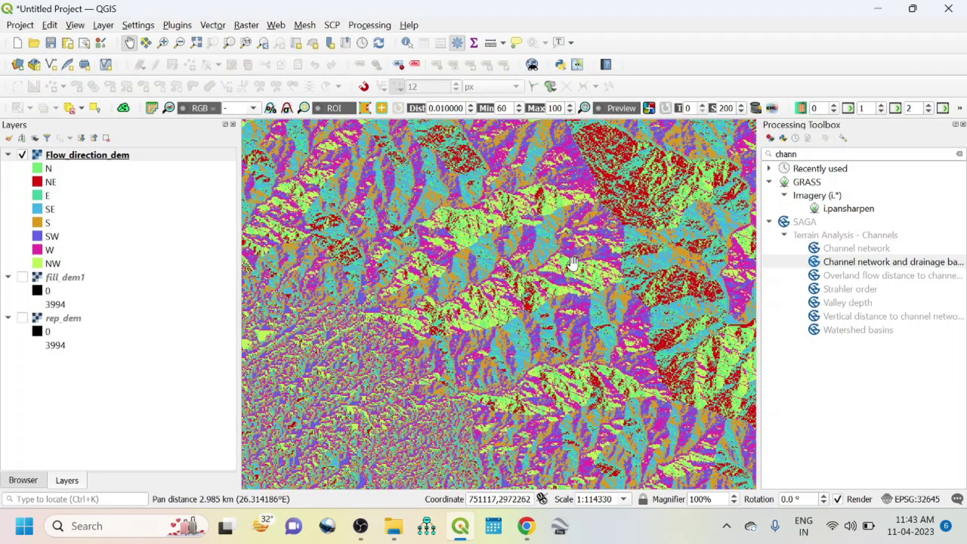